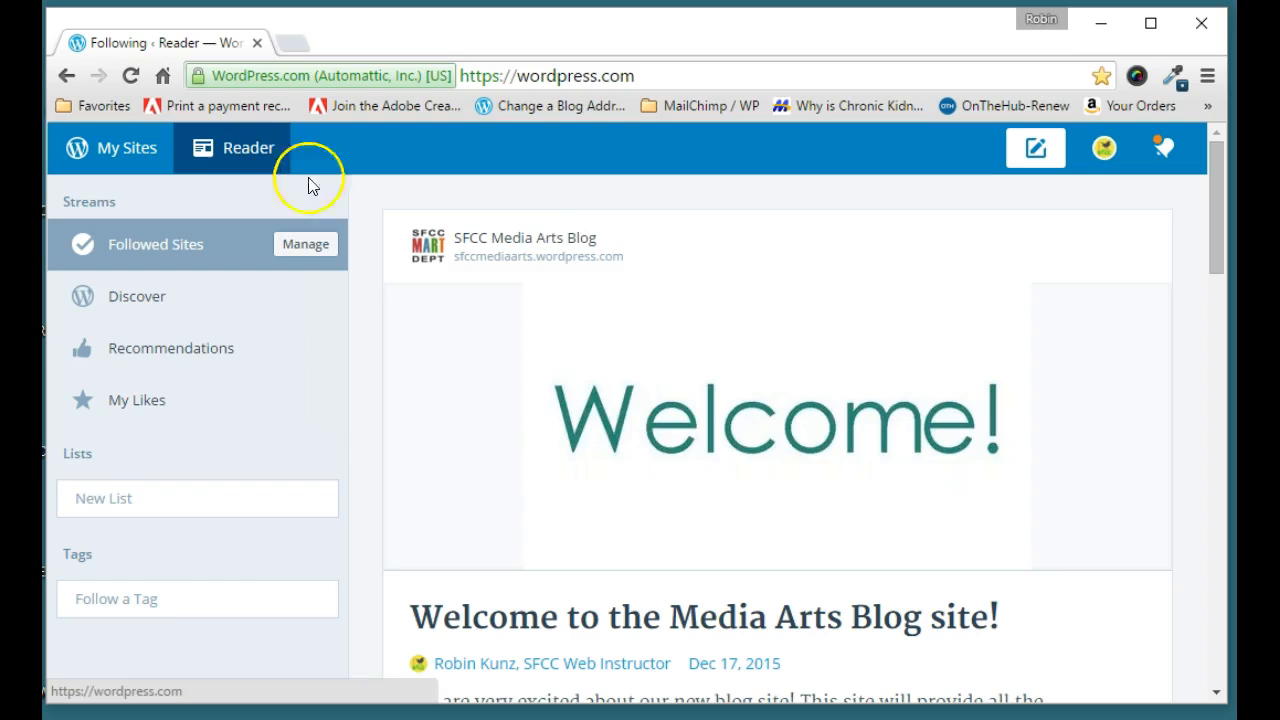
Step: Open the account's profile page and look over its public profile details
{"action": "left_click", "coordinate": [1104, 165]}
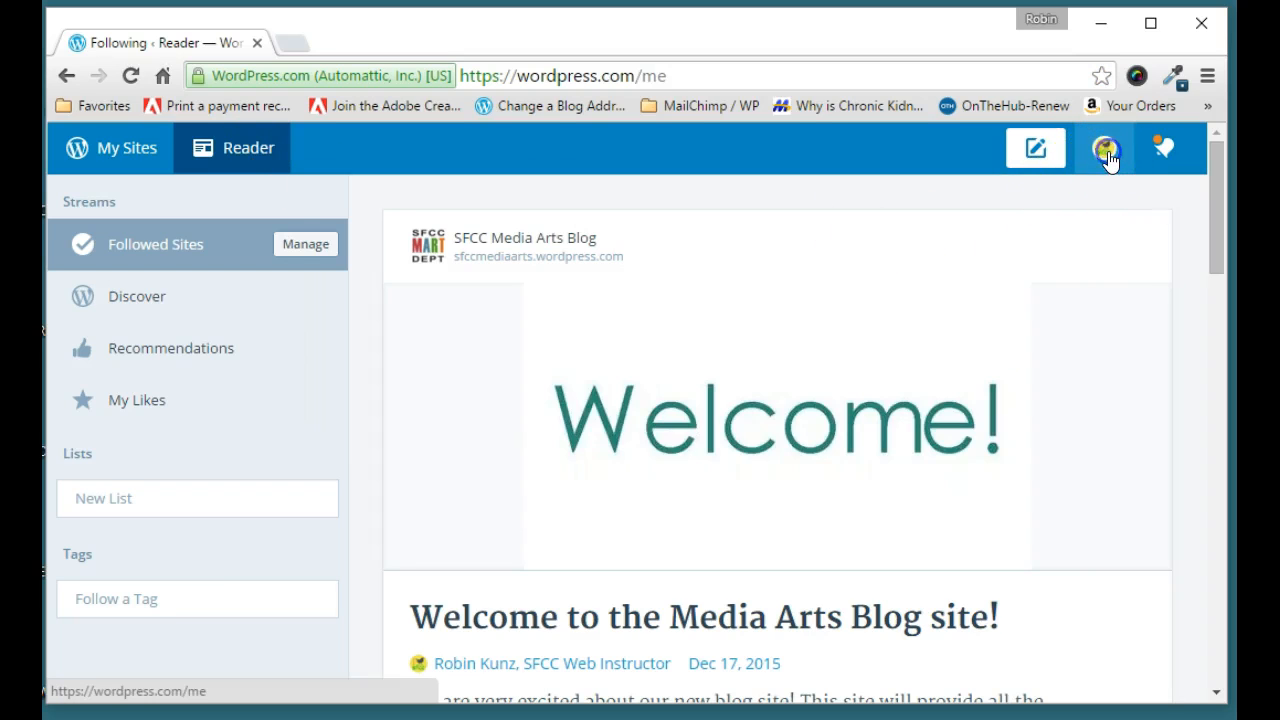
{"action": "left_click", "coordinate": [1111, 142]}
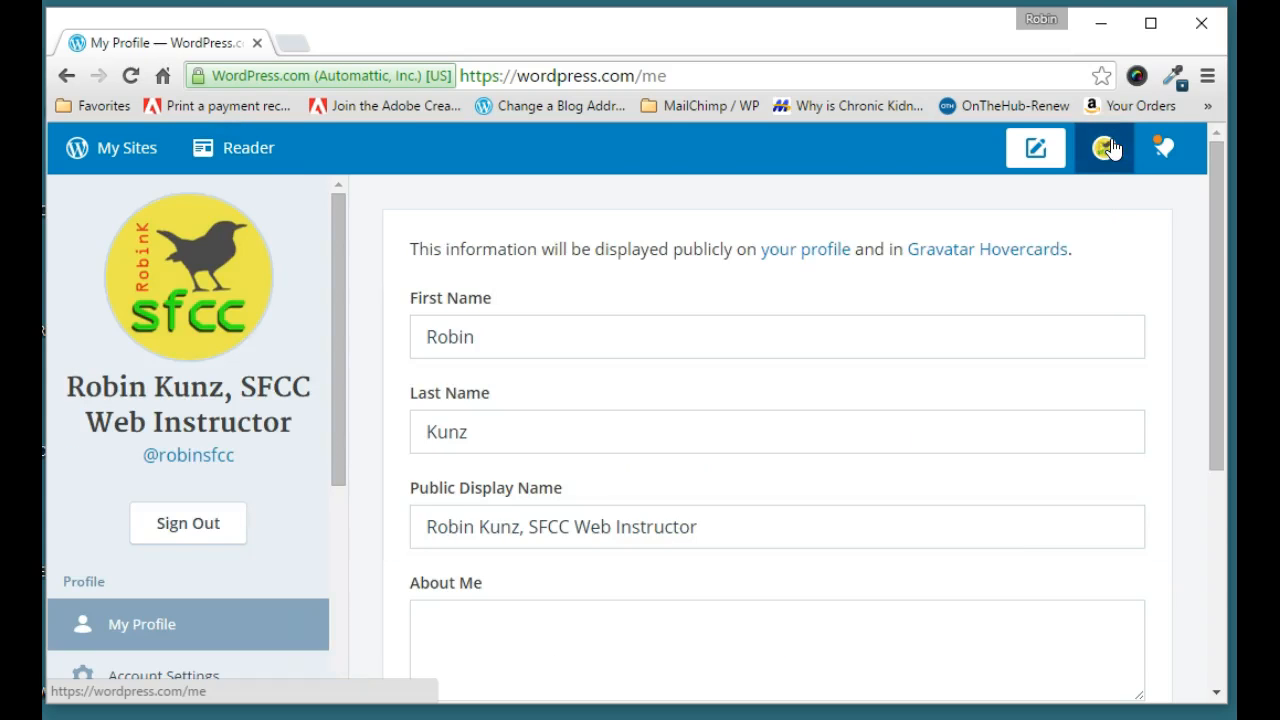
{"action": "scroll", "coordinate": [645, 607], "scroll_direction": "down", "scroll_amount": 2}
{"action": "scroll", "coordinate": [645, 607], "scroll_direction": "up", "scroll_amount": 2}
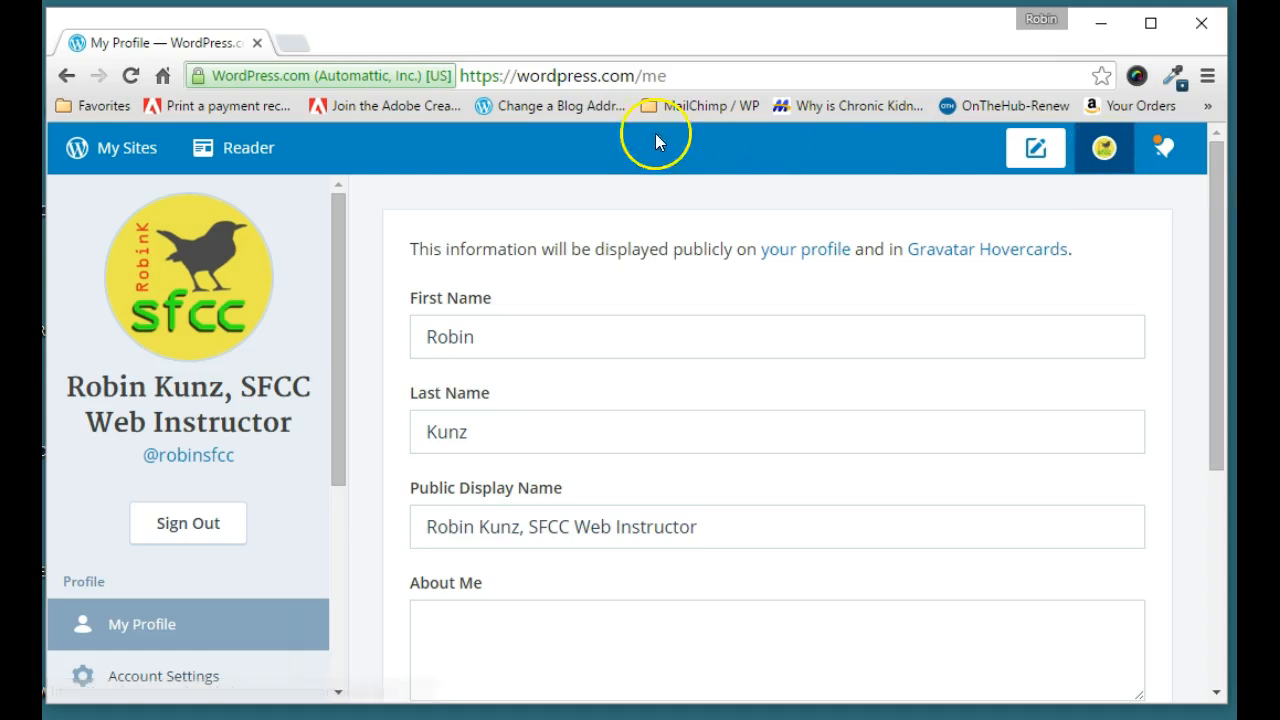
Step: Go to My Sites and view the live fancysocksheroics site in its own browser tab, then return to the dashboard
{"action": "left_click", "coordinate": [242, 152]}
{"action": "left_click", "coordinate": [120, 162]}
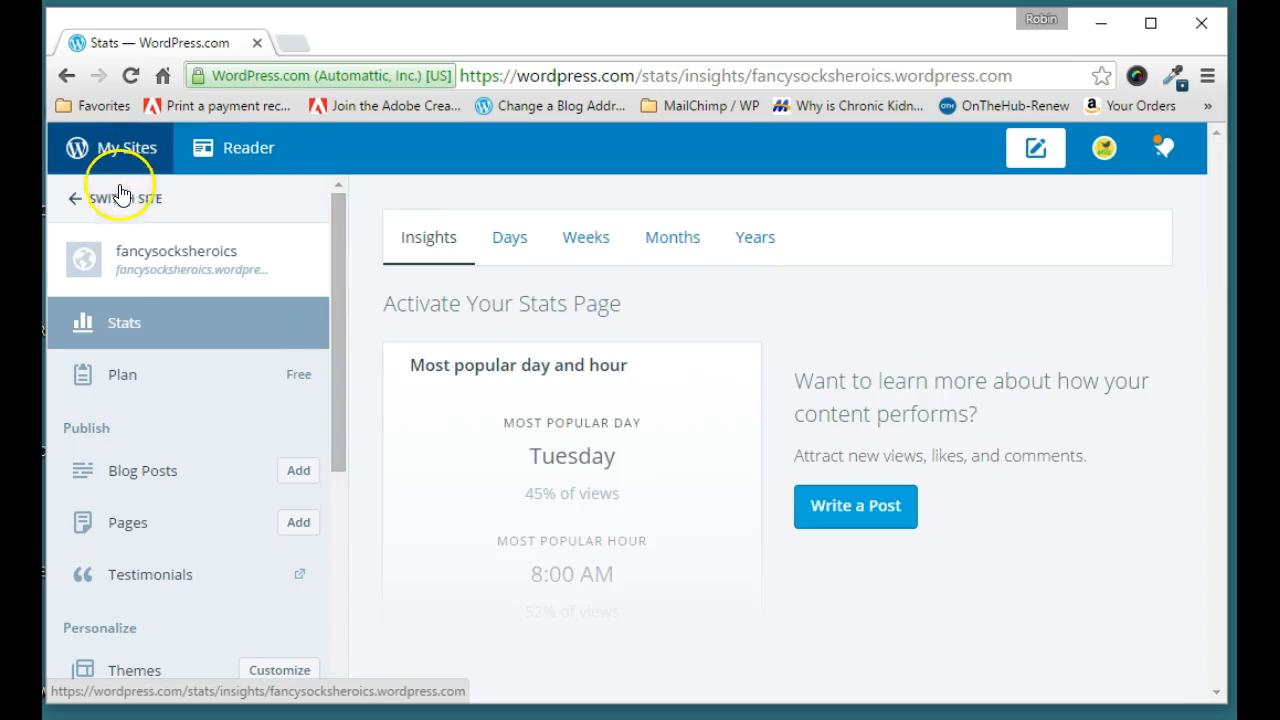
{"action": "mouse_move", "coordinate": [129, 271]}
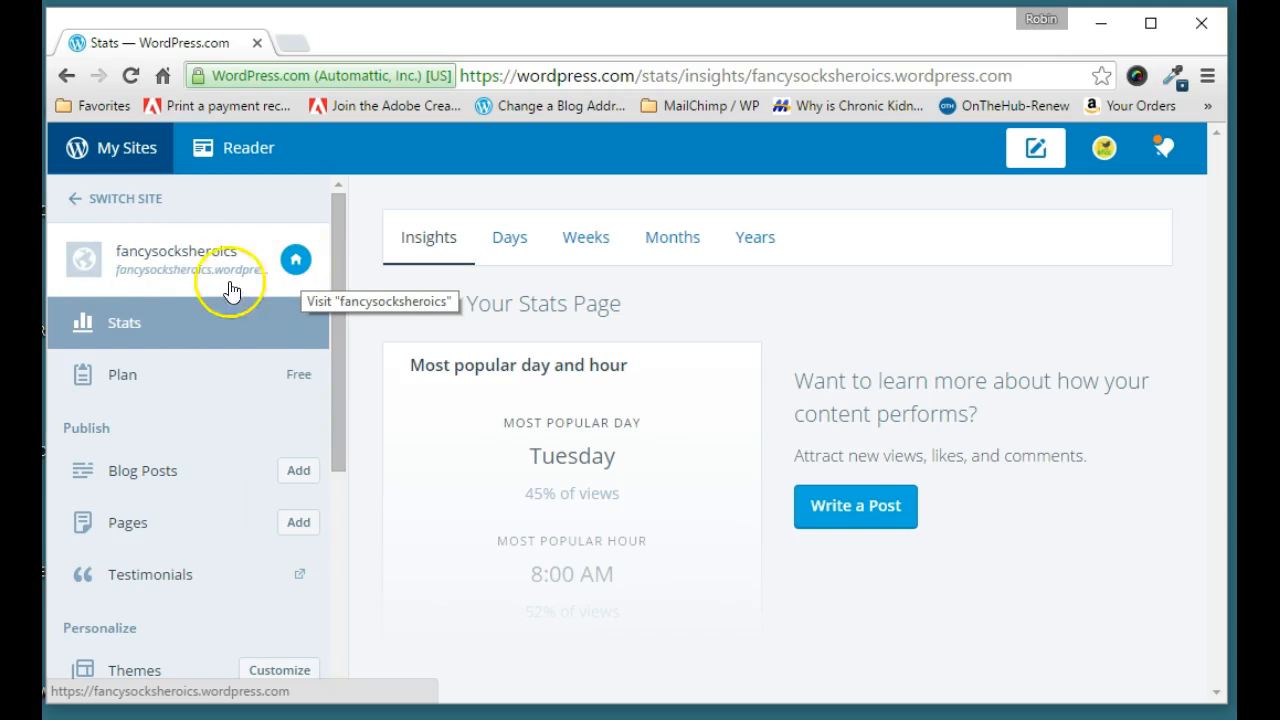
{"action": "left_click", "coordinate": [296, 262]}
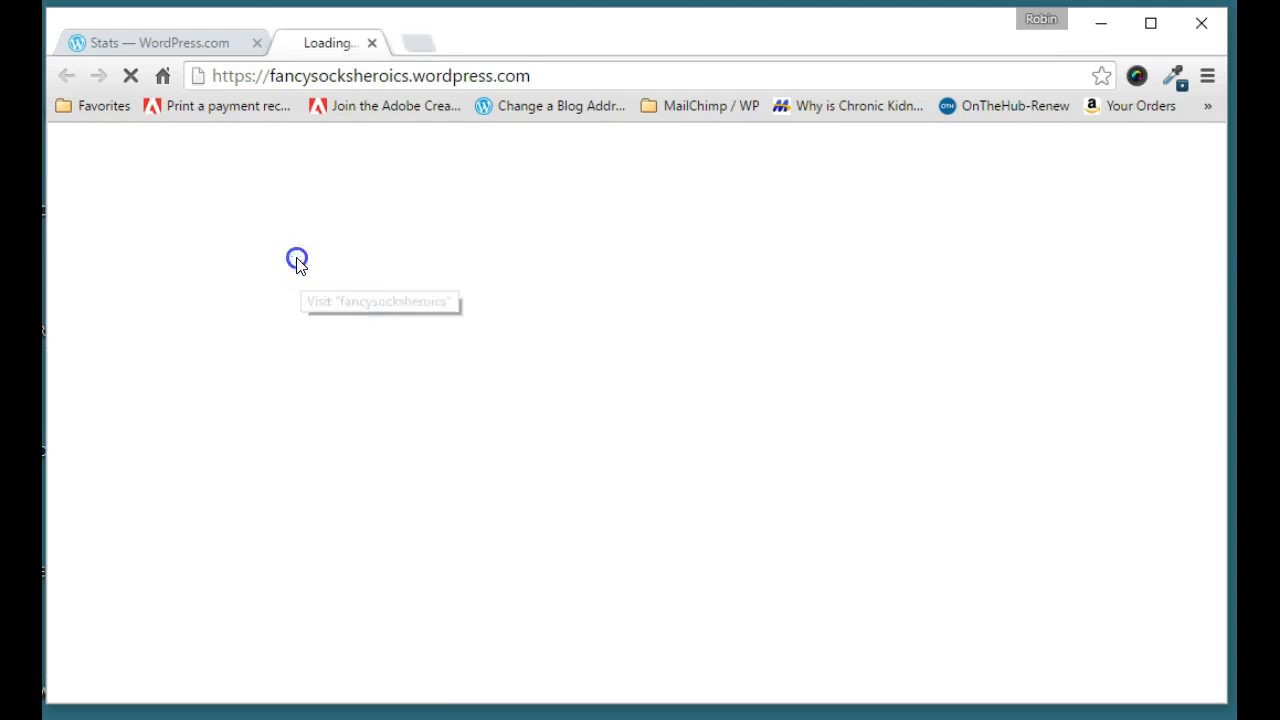
{"action": "left_click", "coordinate": [194, 42]}
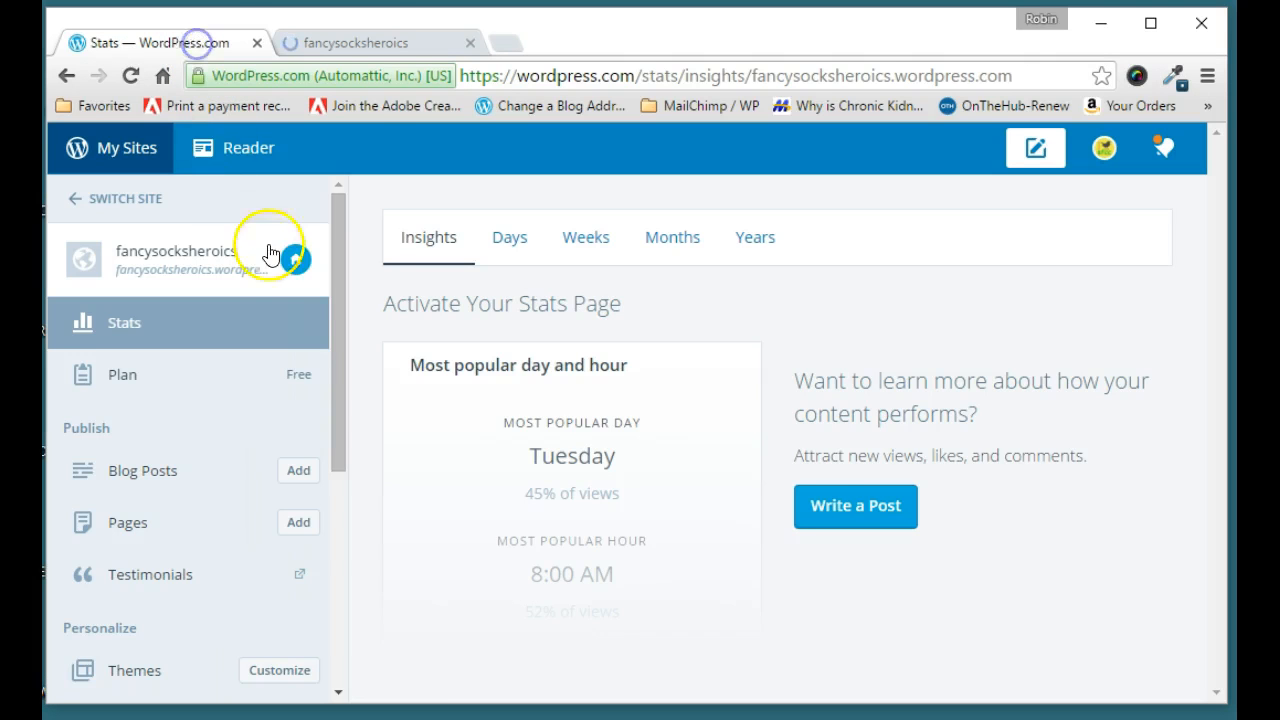
{"action": "left_click", "coordinate": [378, 43]}
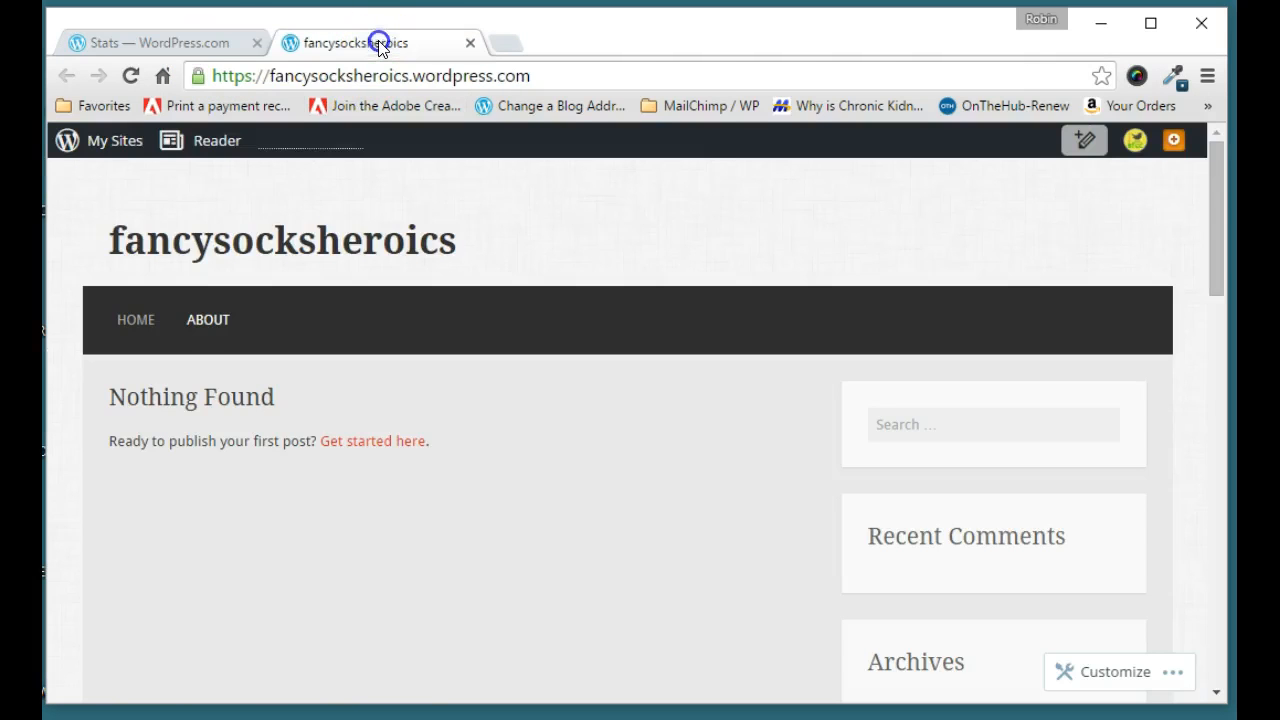
{"action": "left_click", "coordinate": [196, 42]}
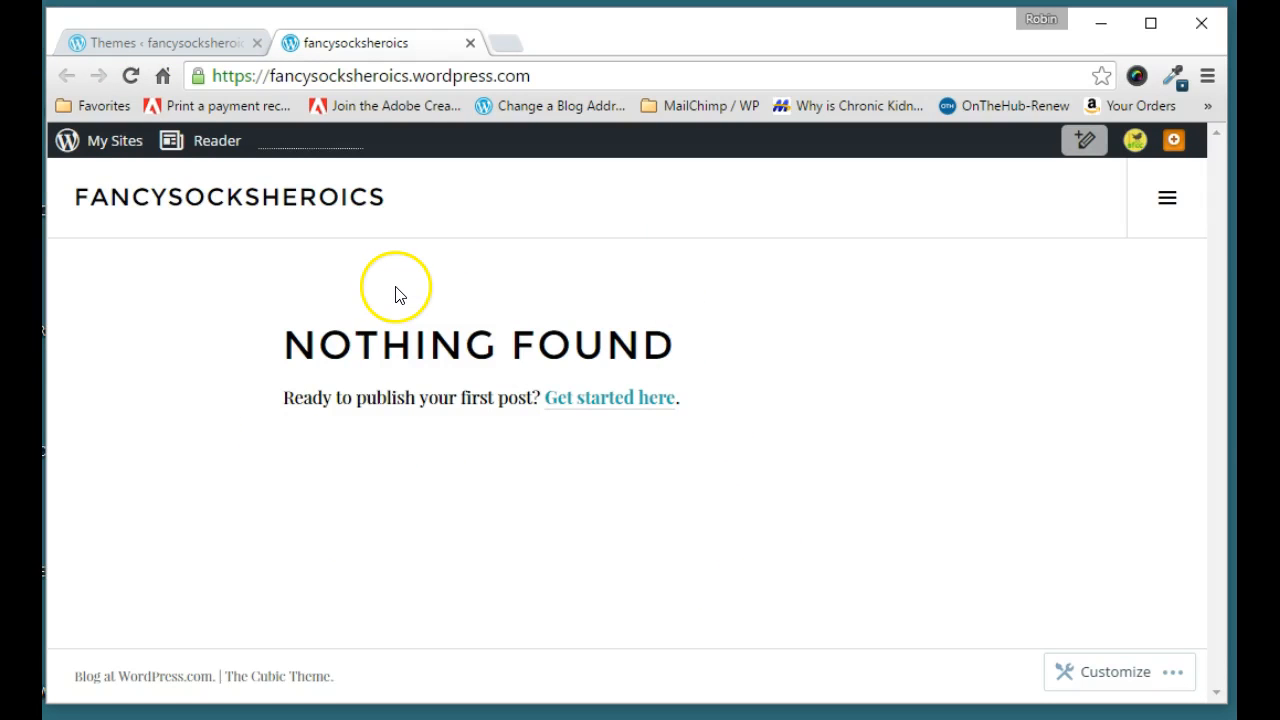
Step: Open and close the site menu on the live fancysocksheroics page, and go back to the site's management tab
{"action": "left_click", "coordinate": [1170, 203]}
{"action": "left_click", "coordinate": [1170, 204]}
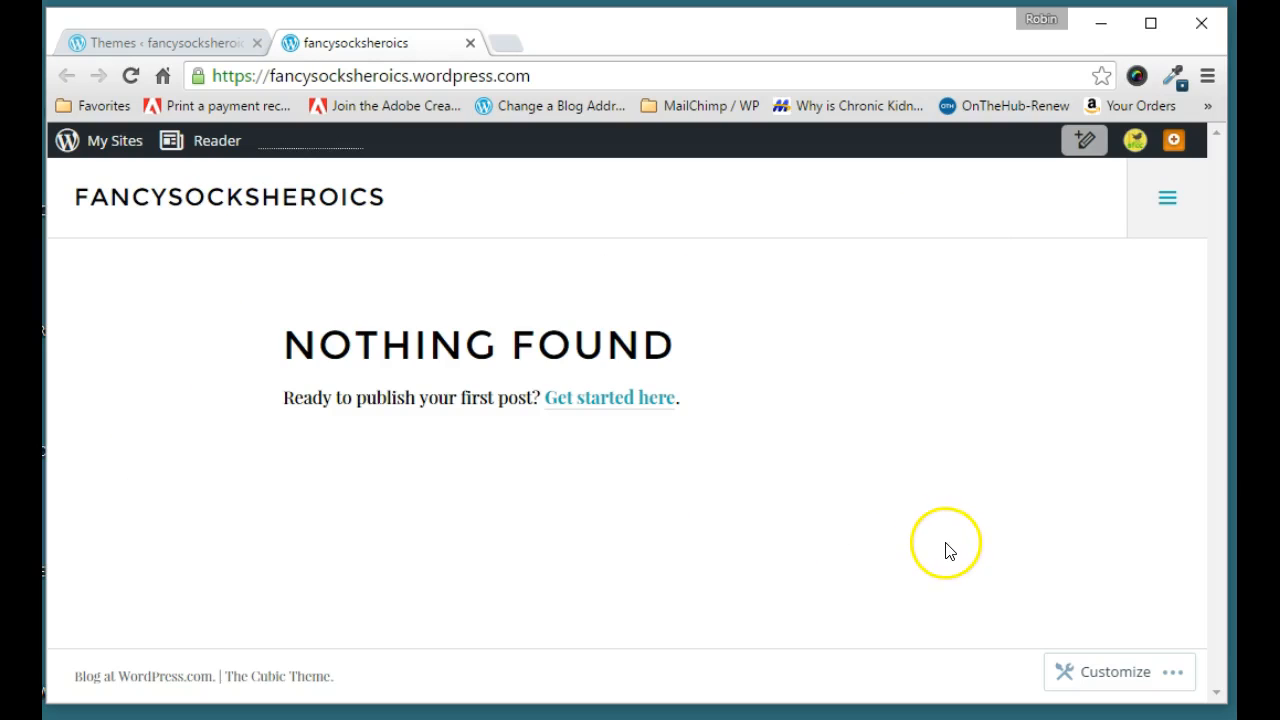
{"action": "left_click", "coordinate": [171, 46]}
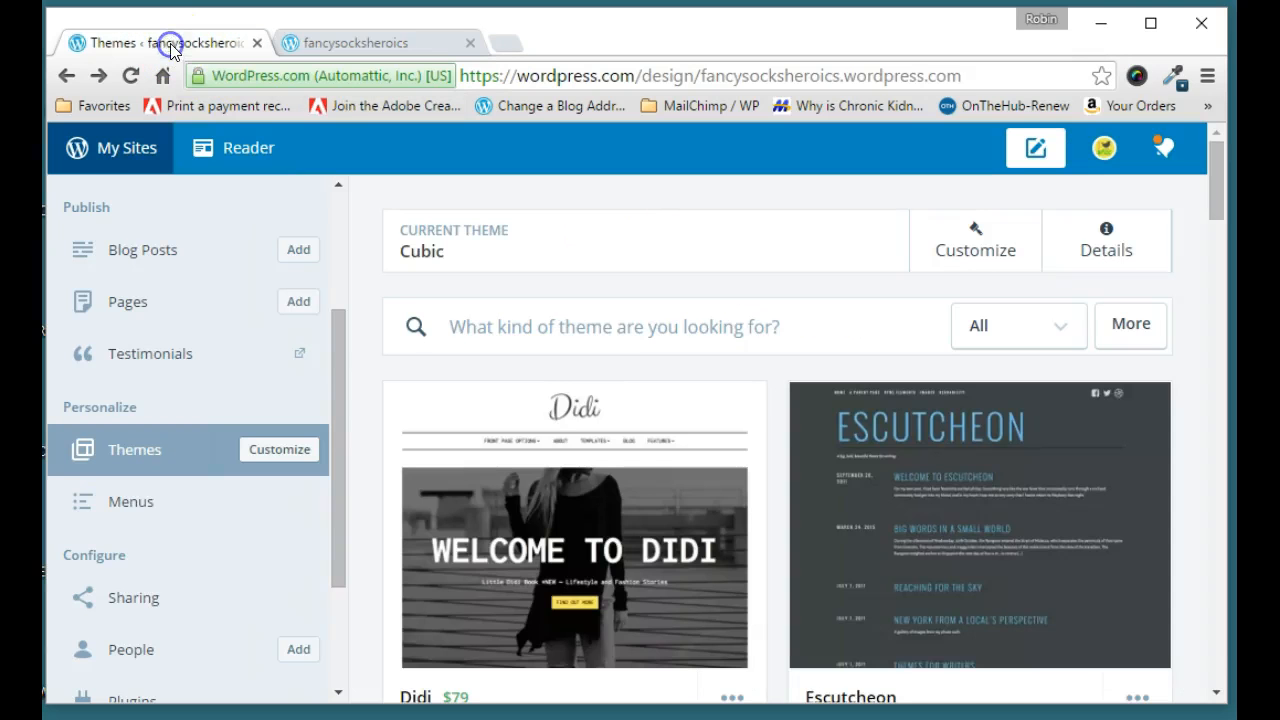
Step: From the My Sites dashboard, open the Themes gallery for fancysocksheroics and browse the available themes
{"action": "left_click", "coordinate": [127, 150]}
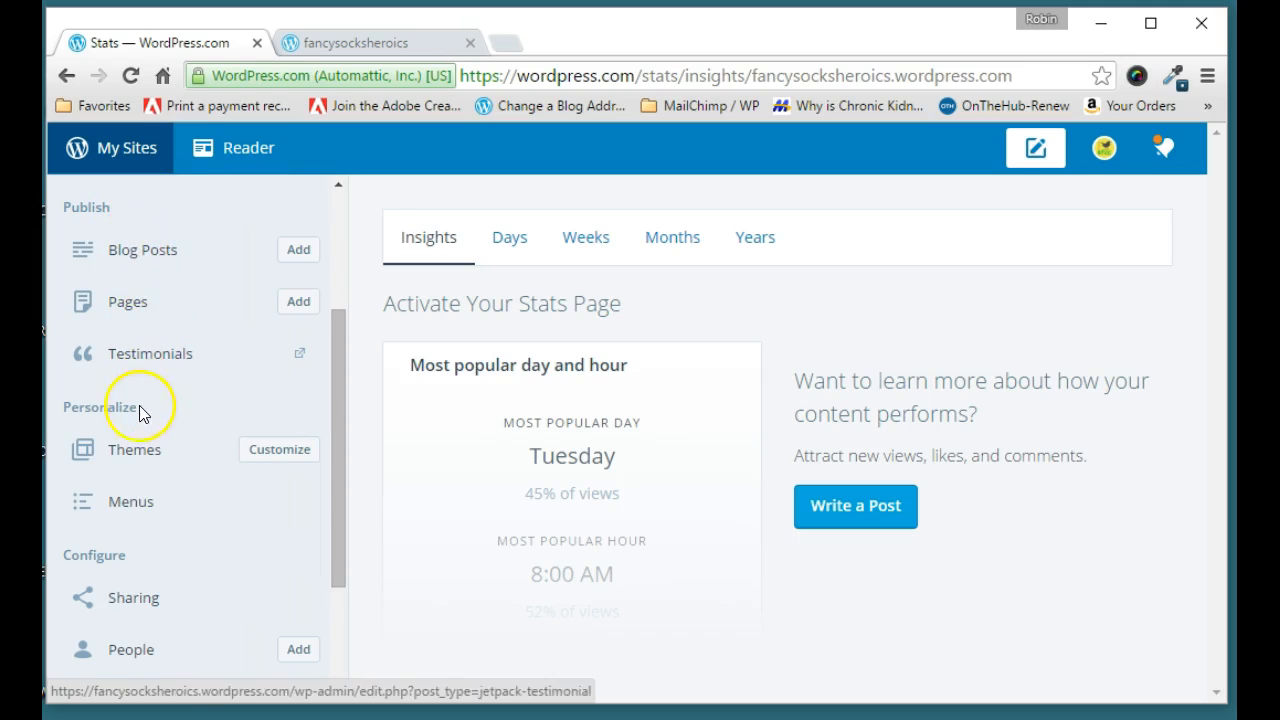
{"action": "left_click_drag", "start_coordinate": [337, 450], "coordinate": [370, 341]}
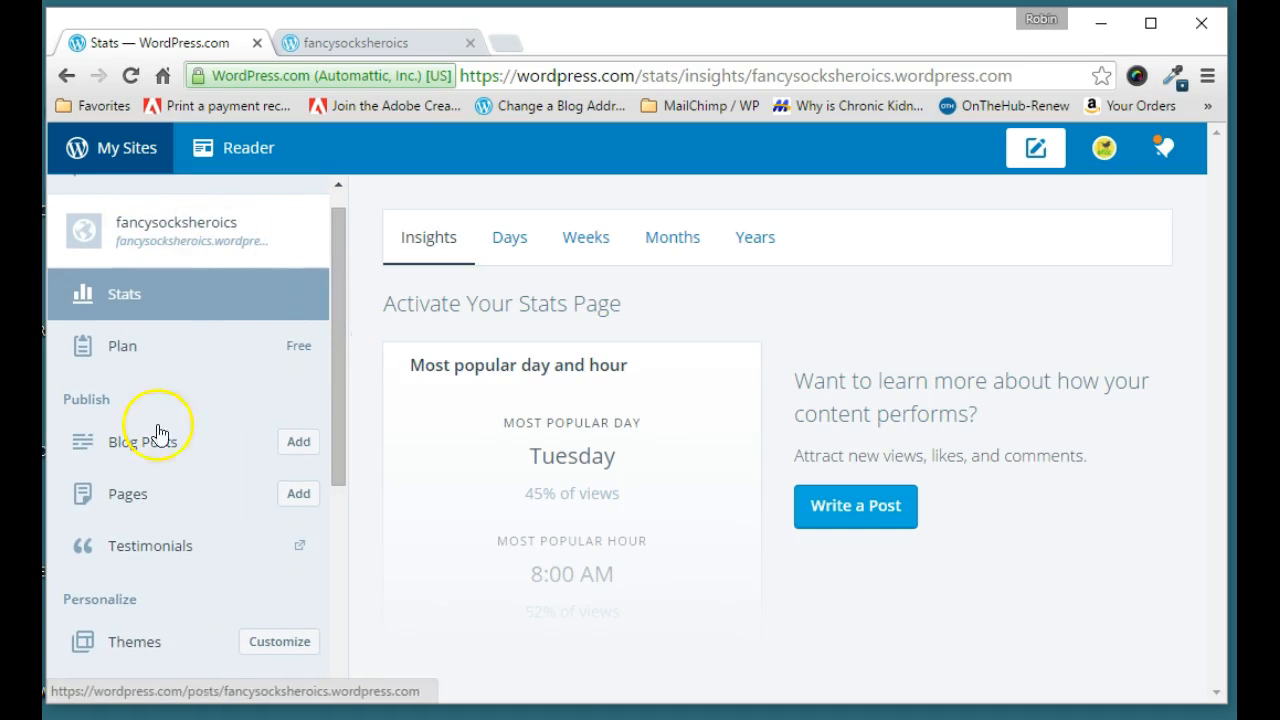
{"action": "scroll", "coordinate": [160, 466], "scroll_direction": "down", "scroll_amount": 1}
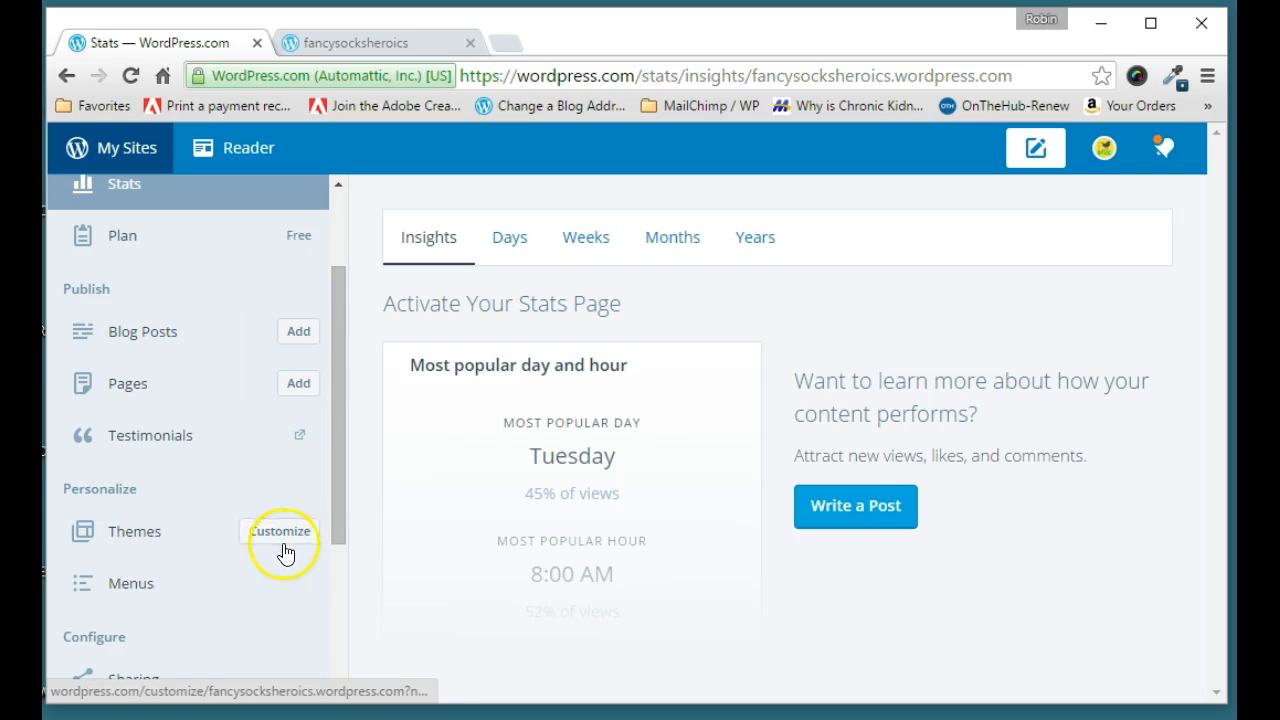
{"action": "left_click", "coordinate": [133, 537]}
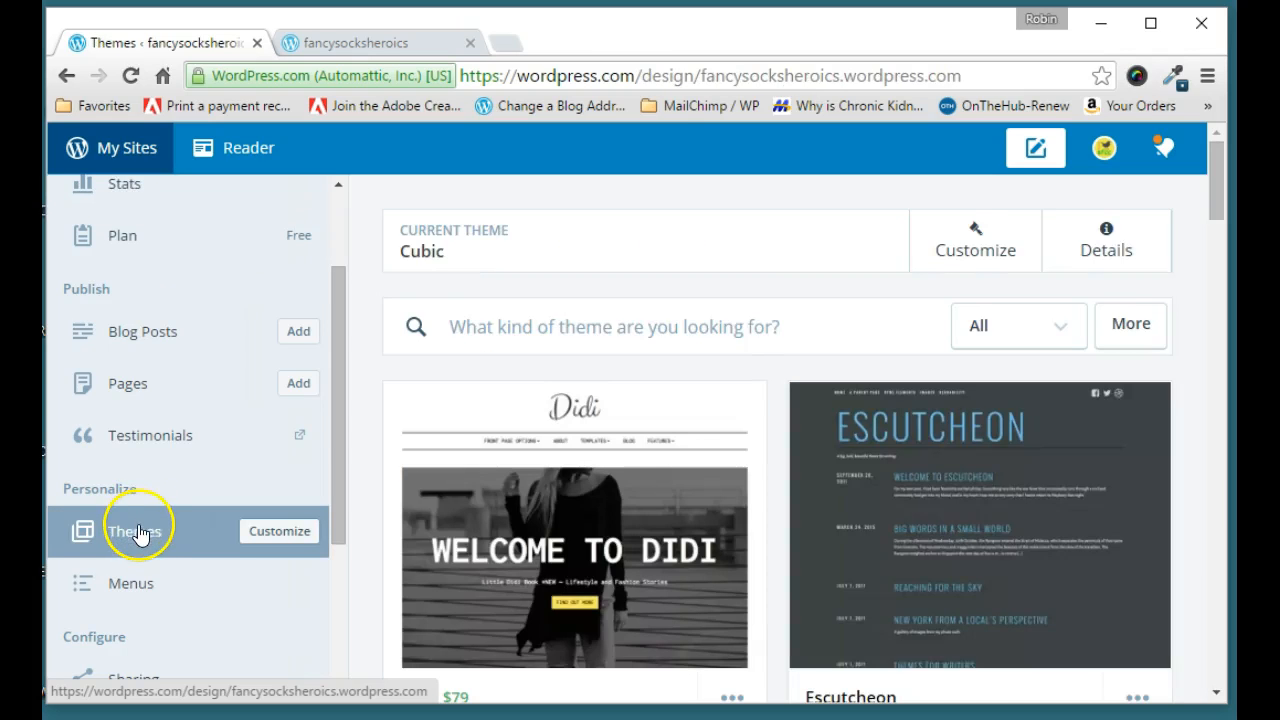
{"action": "scroll", "coordinate": [1017, 518], "scroll_direction": "down", "scroll_amount": 5}
{"action": "scroll", "coordinate": [1017, 523], "scroll_direction": "down", "scroll_amount": 4}
{"action": "scroll", "coordinate": [1017, 523], "scroll_direction": "up", "scroll_amount": 9}
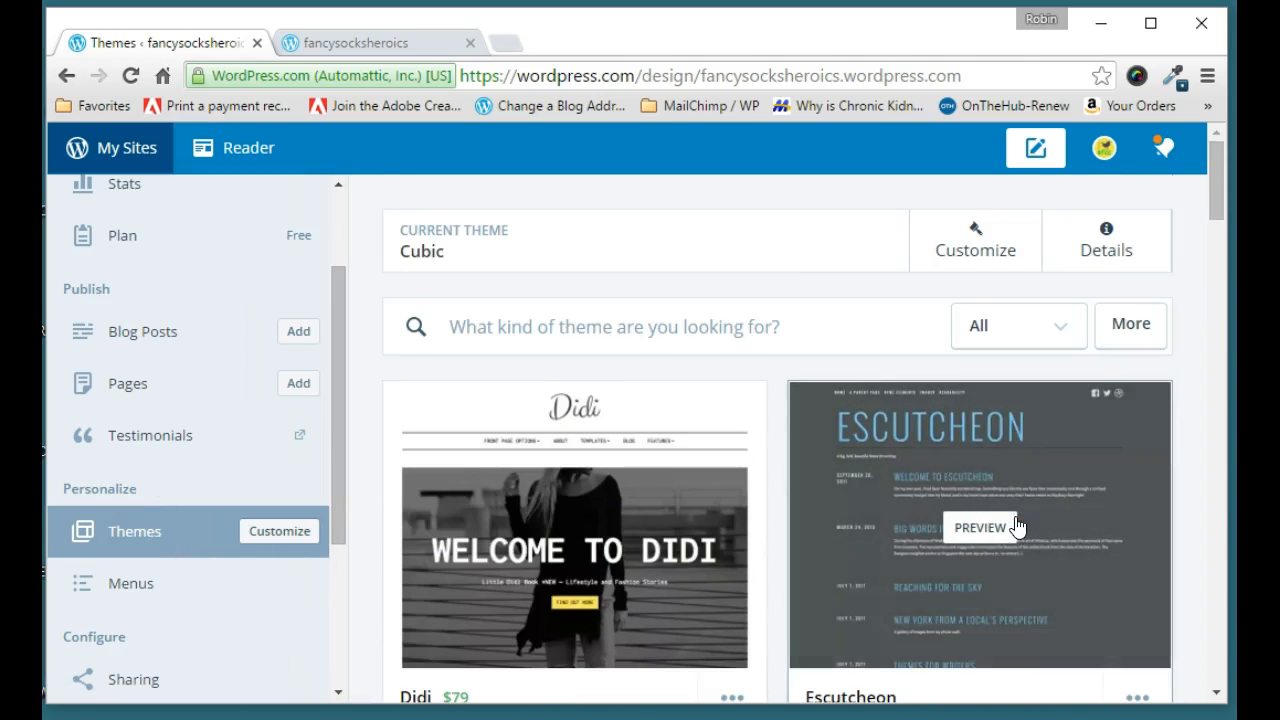
{"action": "scroll", "coordinate": [874, 509], "scroll_direction": "down", "scroll_amount": 3}
{"action": "scroll", "coordinate": [838, 495], "scroll_direction": "up", "scroll_amount": 3}
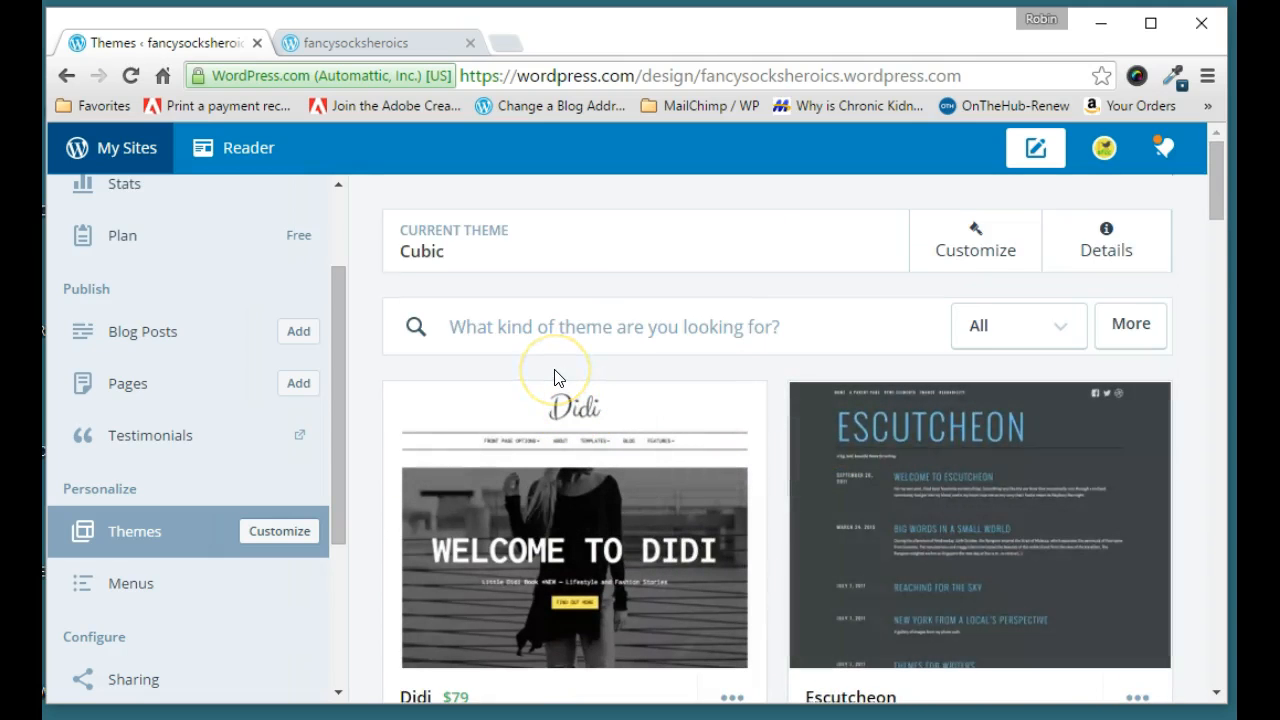
Step: Search the theme gallery for "motif" and look over the matching themes
{"action": "left_click", "coordinate": [522, 327]}
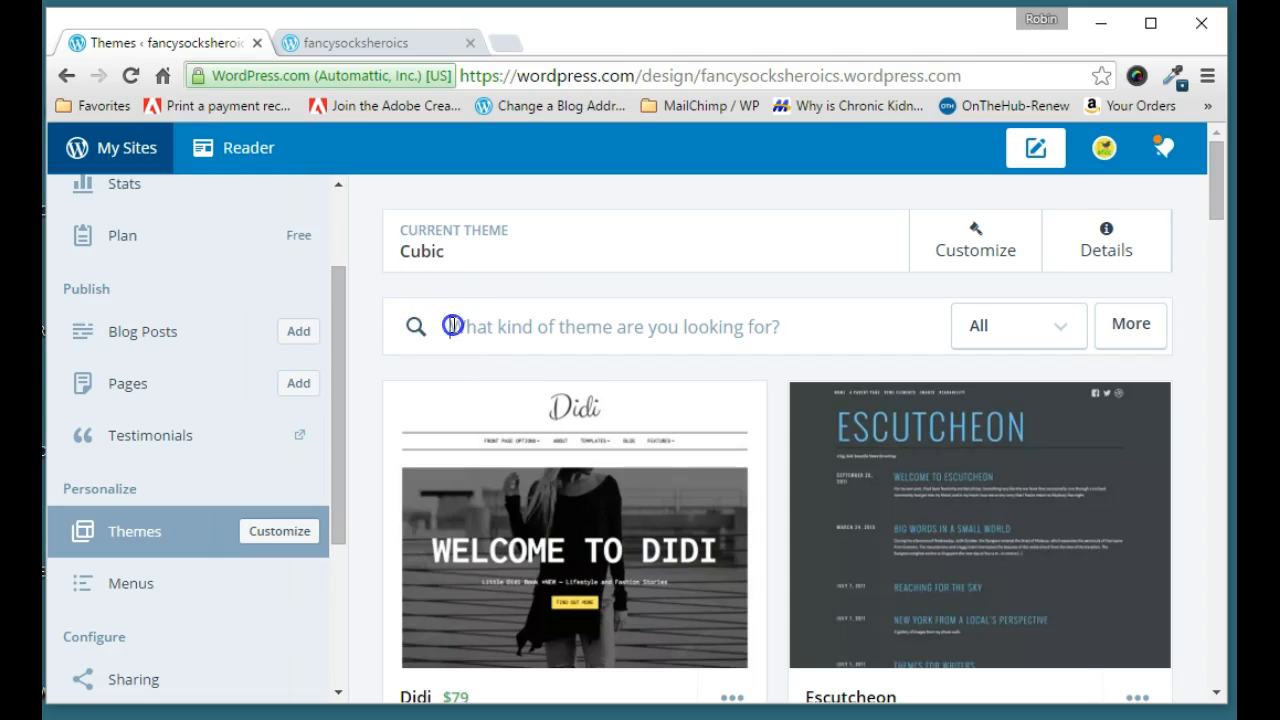
{"action": "type", "text": "motif"}
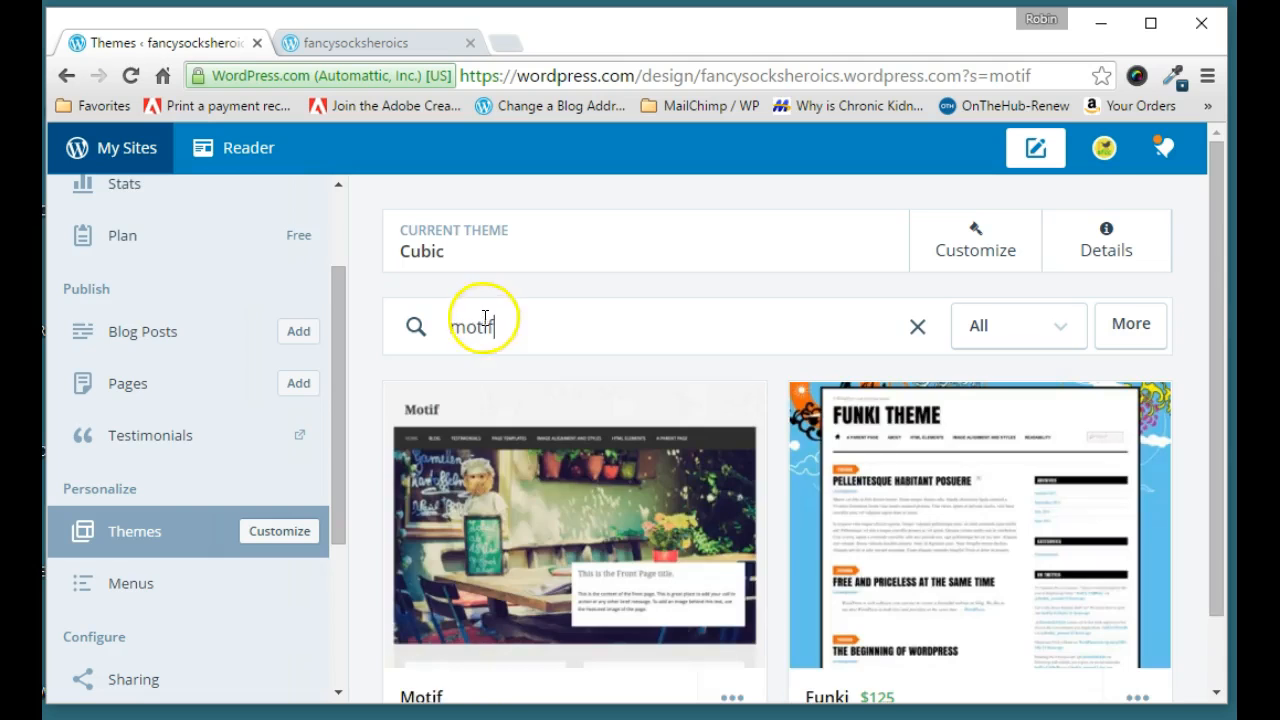
{"action": "scroll", "coordinate": [534, 325], "scroll_direction": "down", "scroll_amount": 1}
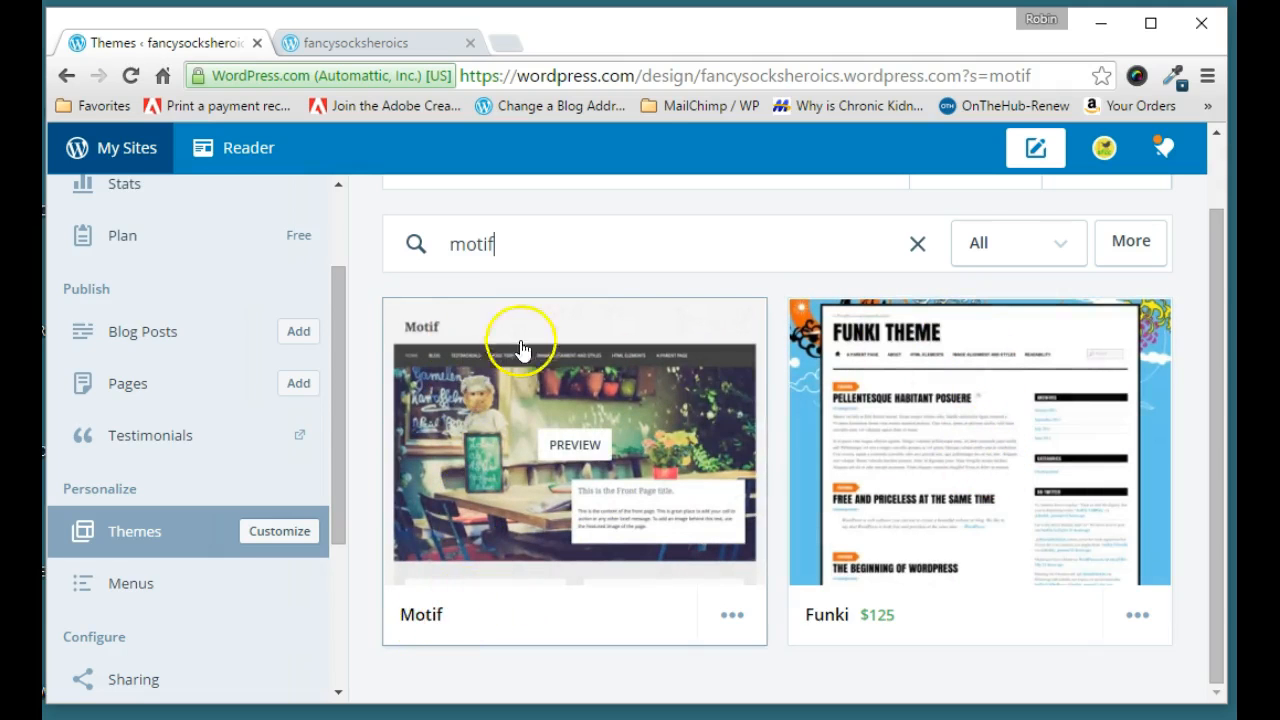
{"action": "scroll", "coordinate": [560, 471], "scroll_direction": "up", "scroll_amount": 1}
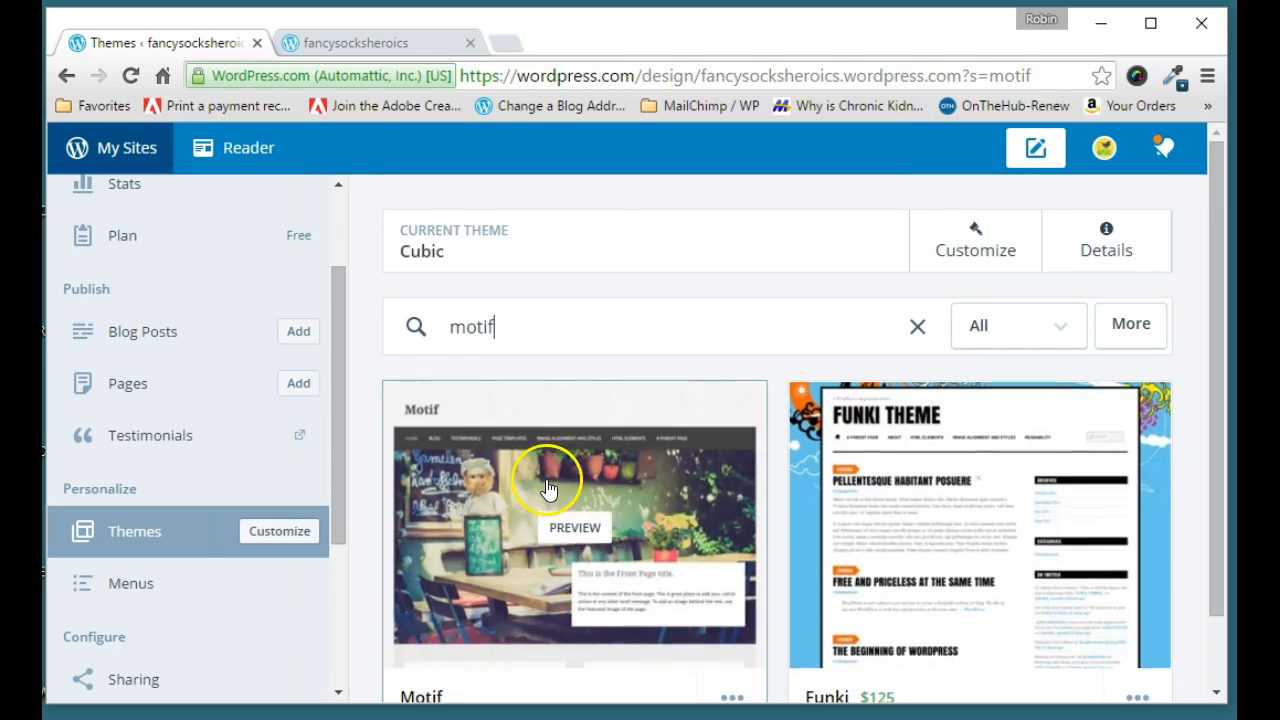
Step: Preview the Motif theme and look through its demo home page
{"action": "left_click", "coordinate": [614, 476]}
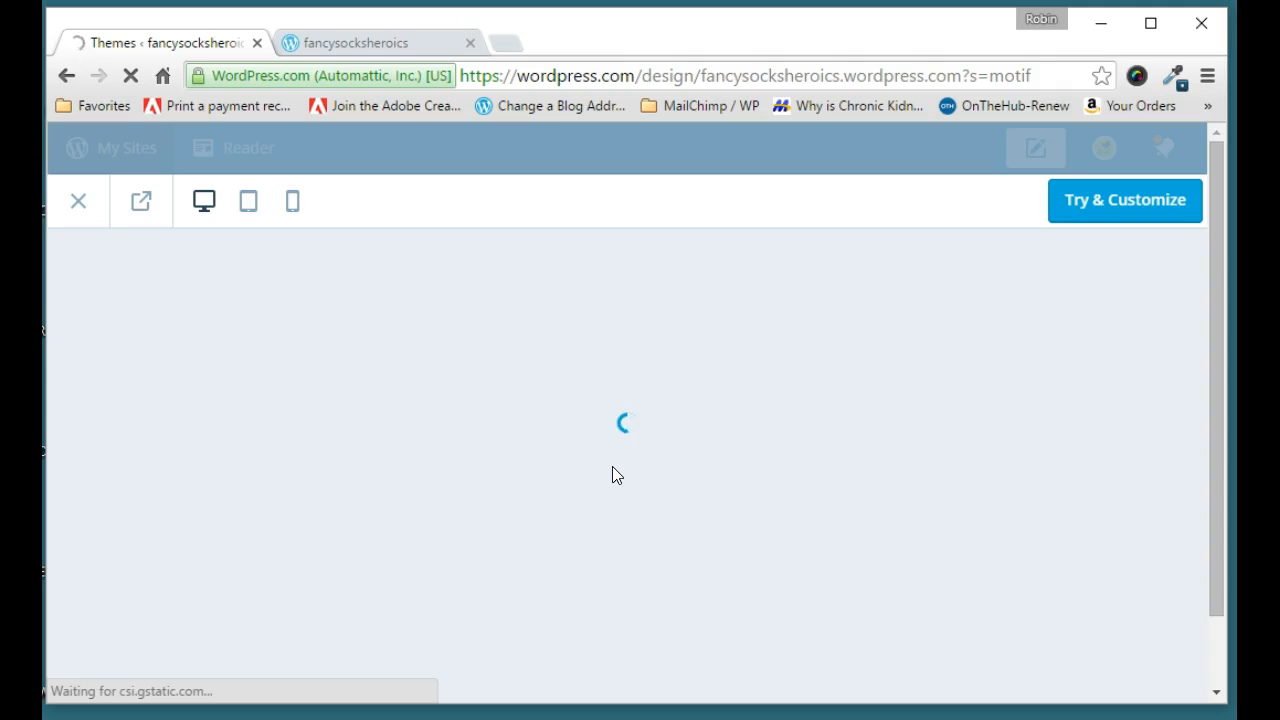
{"action": "left_click", "coordinate": [677, 463]}
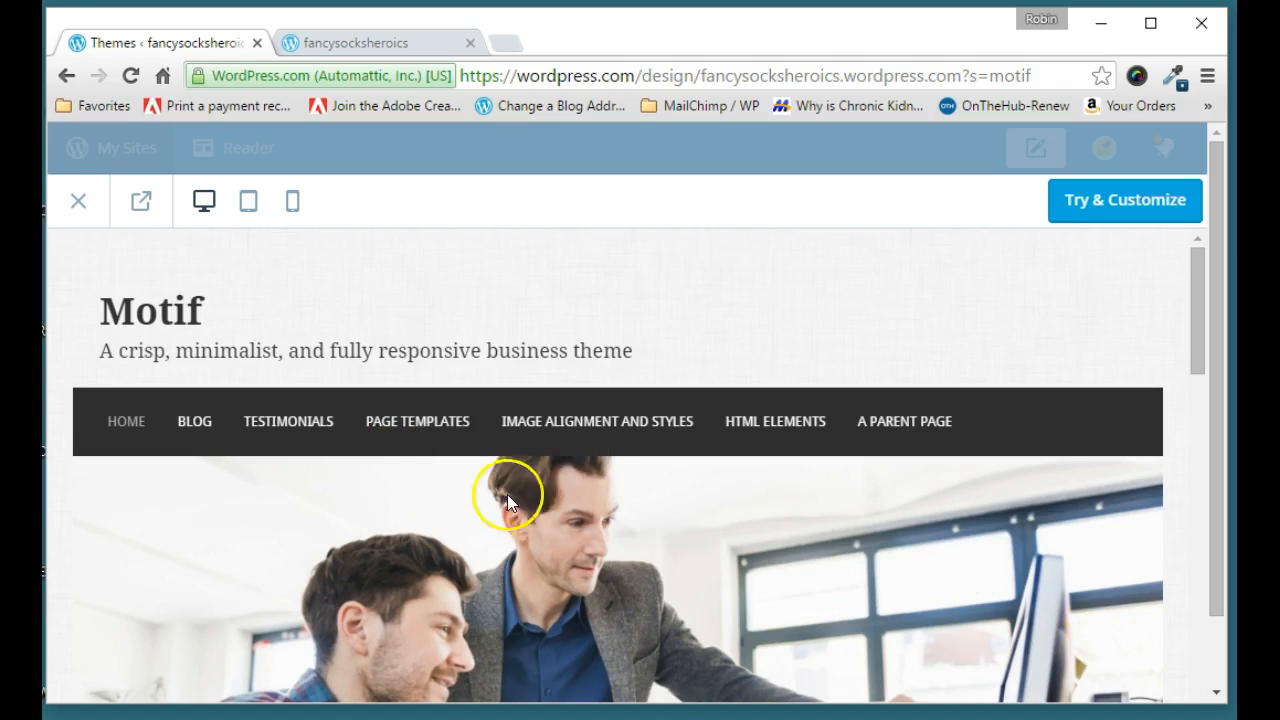
{"action": "scroll", "coordinate": [539, 455], "scroll_direction": "down", "scroll_amount": 4}
{"action": "scroll", "coordinate": [539, 455], "scroll_direction": "up", "scroll_amount": 3}
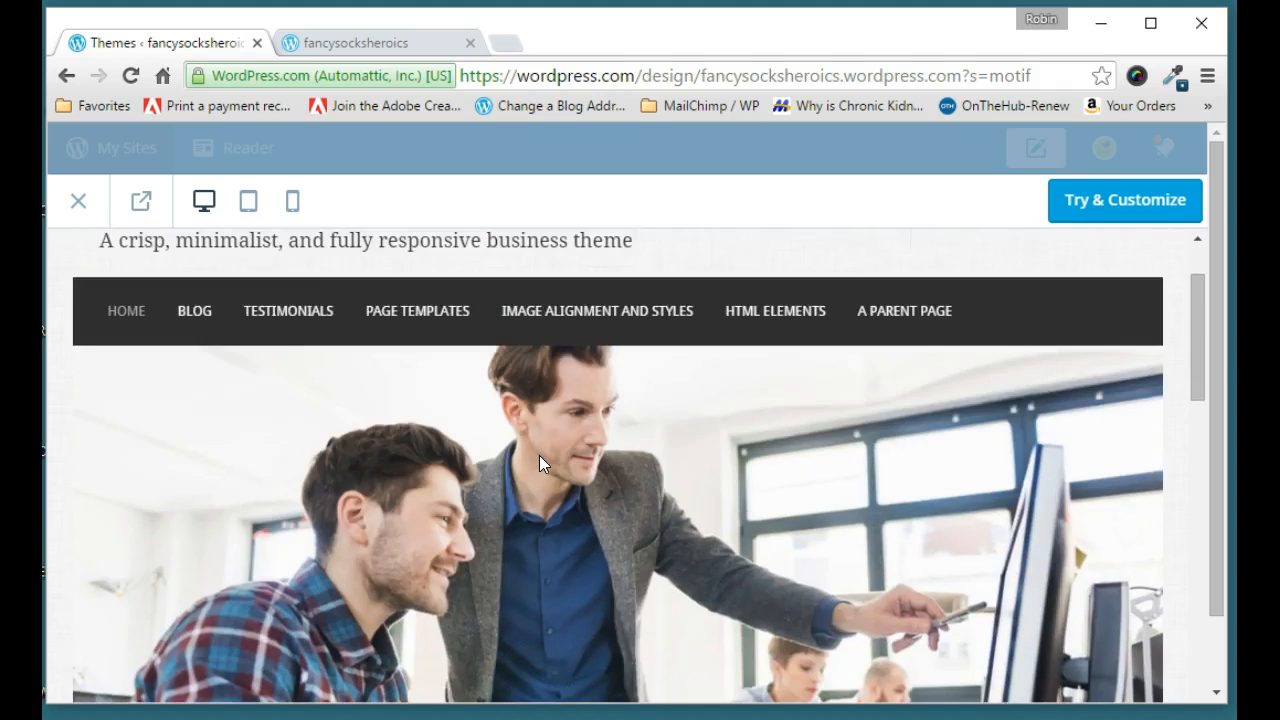
{"action": "scroll", "coordinate": [540, 420], "scroll_direction": "up", "scroll_amount": 1}
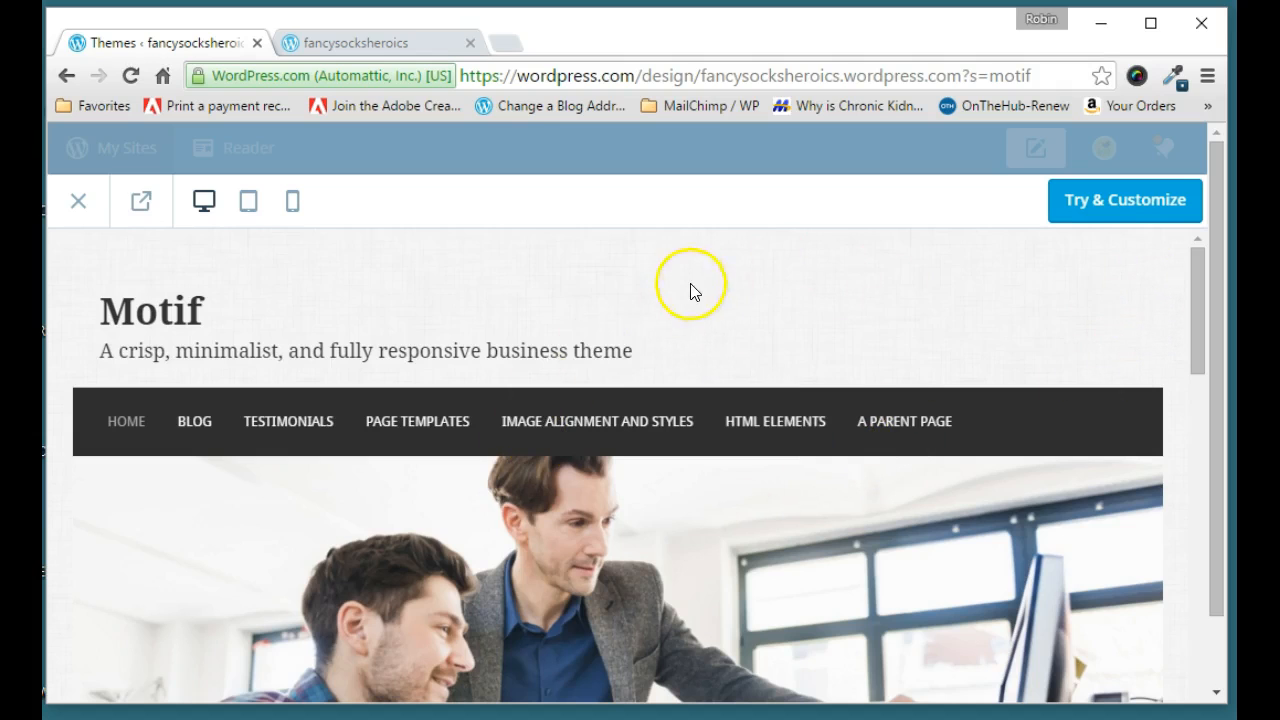
Step: Try the Motif theme in the customizer, check the site preview, and save and activate it for fancysocksheroics
{"action": "left_click", "coordinate": [1123, 200]}
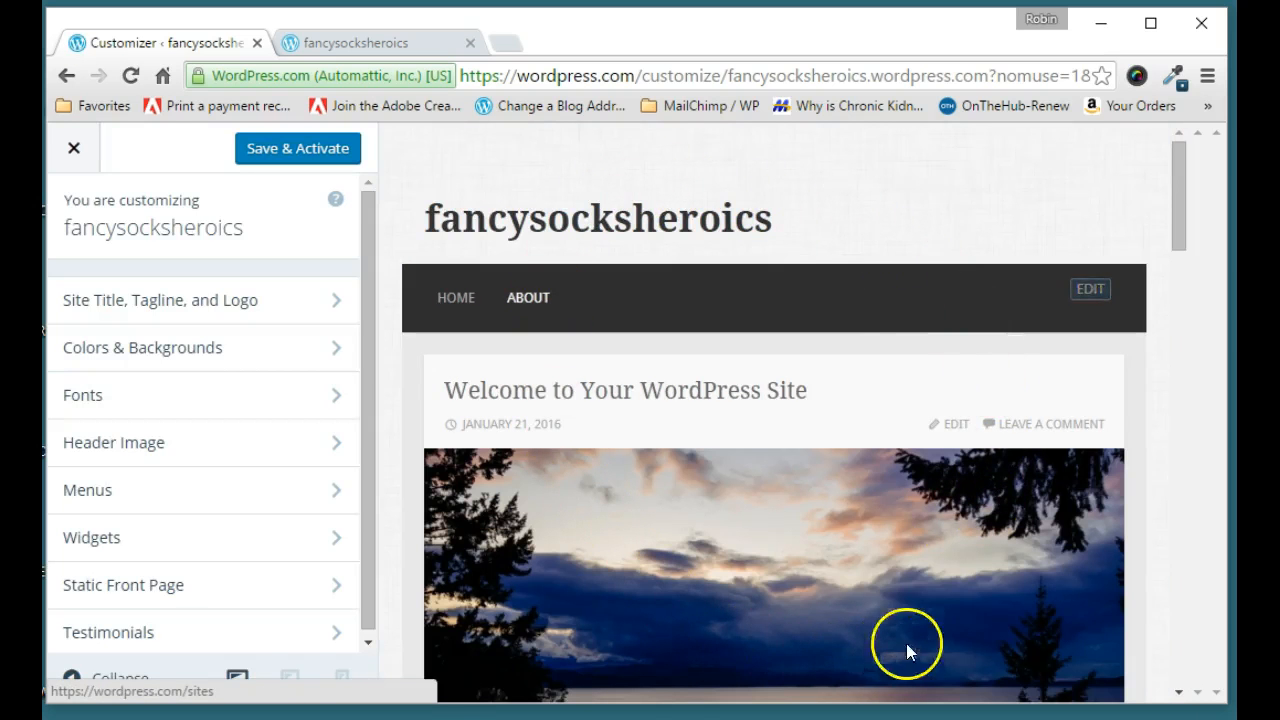
{"action": "scroll", "coordinate": [815, 431], "scroll_direction": "down", "scroll_amount": 6}
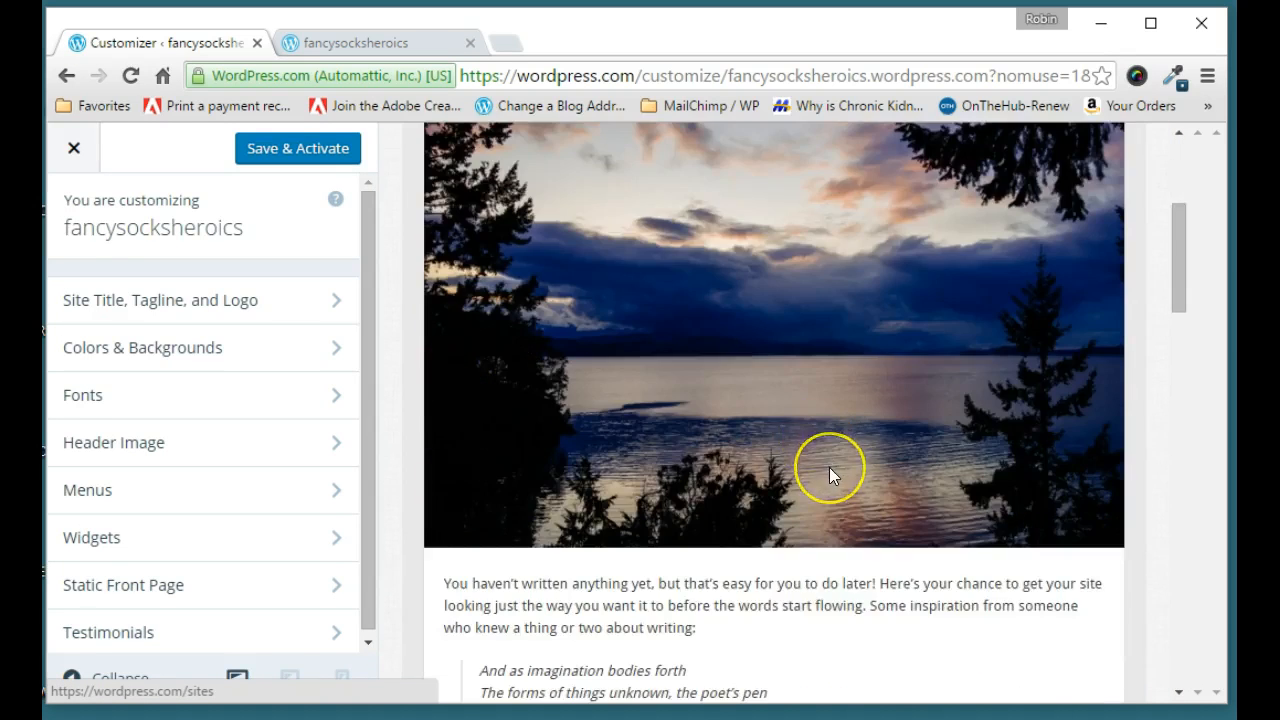
{"action": "scroll", "coordinate": [829, 476], "scroll_direction": "up", "scroll_amount": 6}
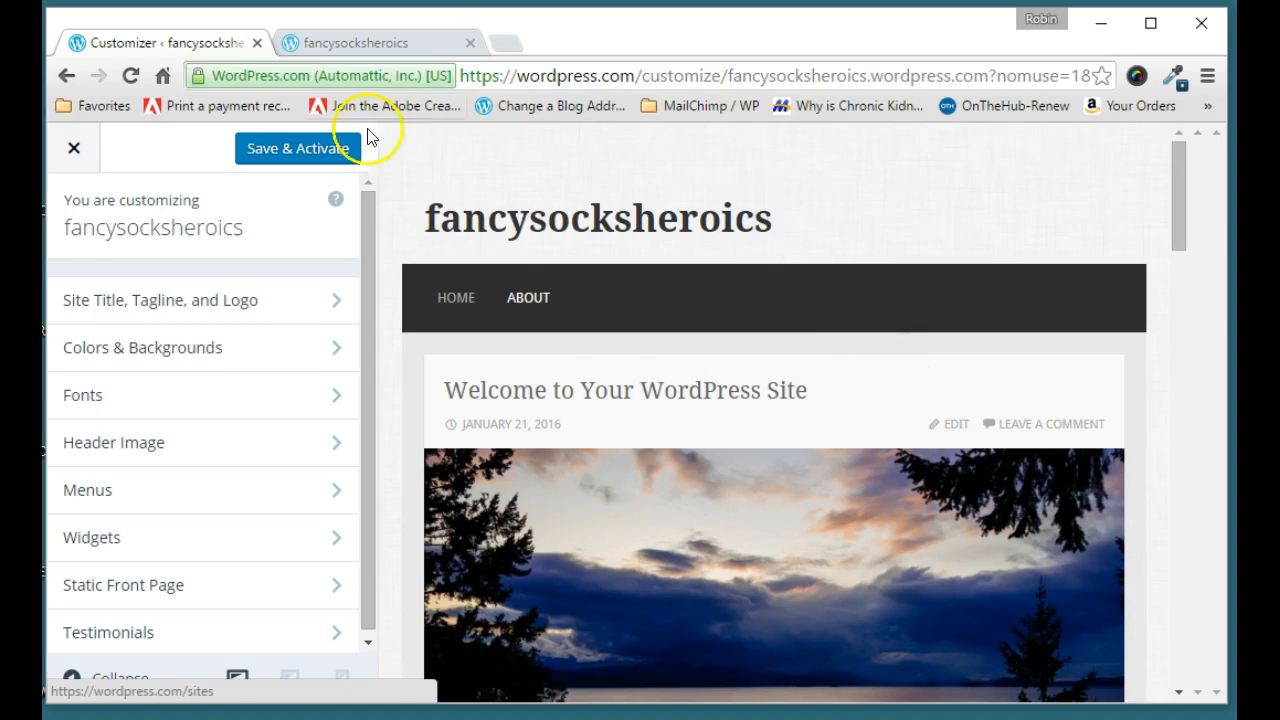
{"action": "left_click", "coordinate": [300, 156]}
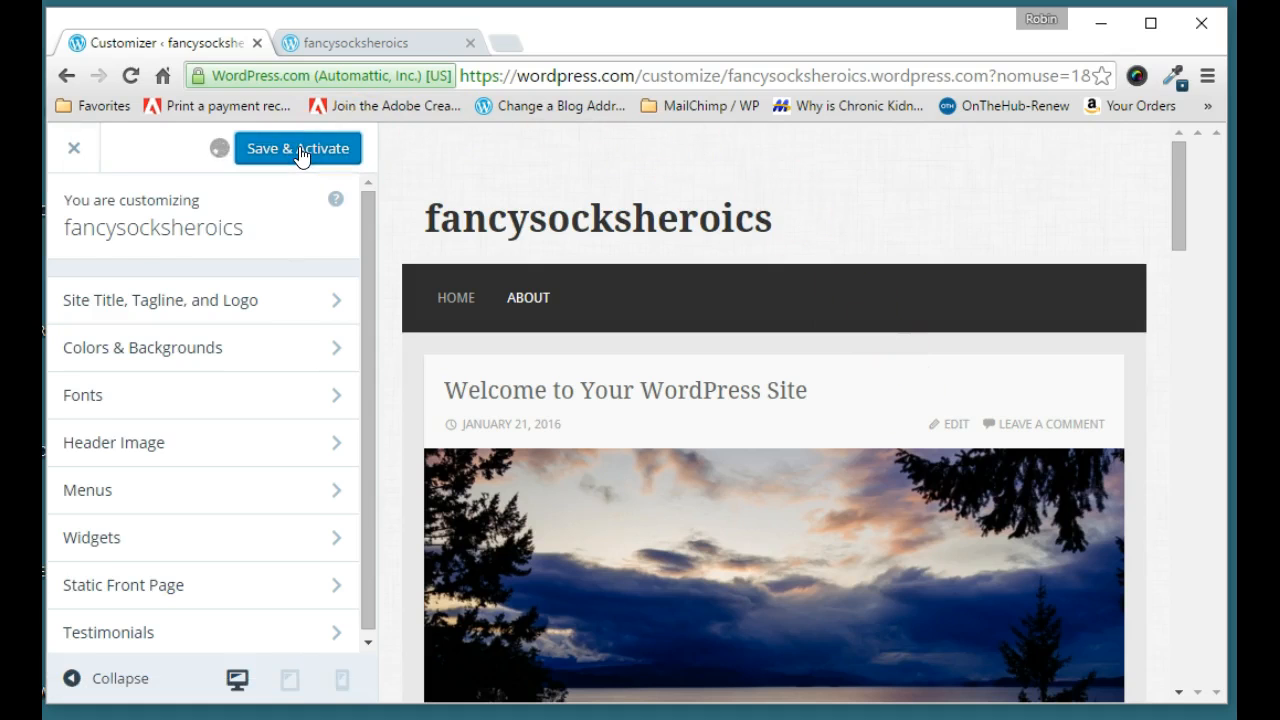
{"action": "left_click", "coordinate": [298, 148]}
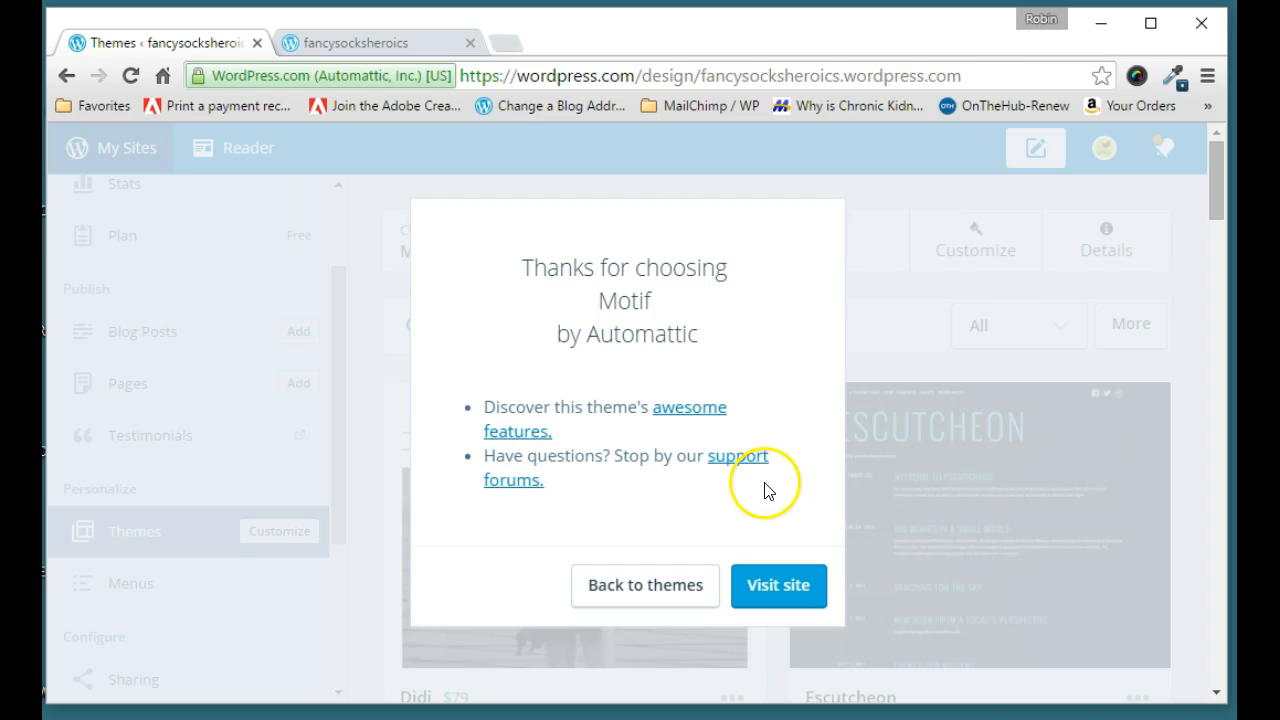
Step: Visit the site from the theme activation dialog and inspect the live front page and its sidebar widgets
{"action": "left_click_drag", "start_coordinate": [655, 301], "coordinate": [602, 298]}
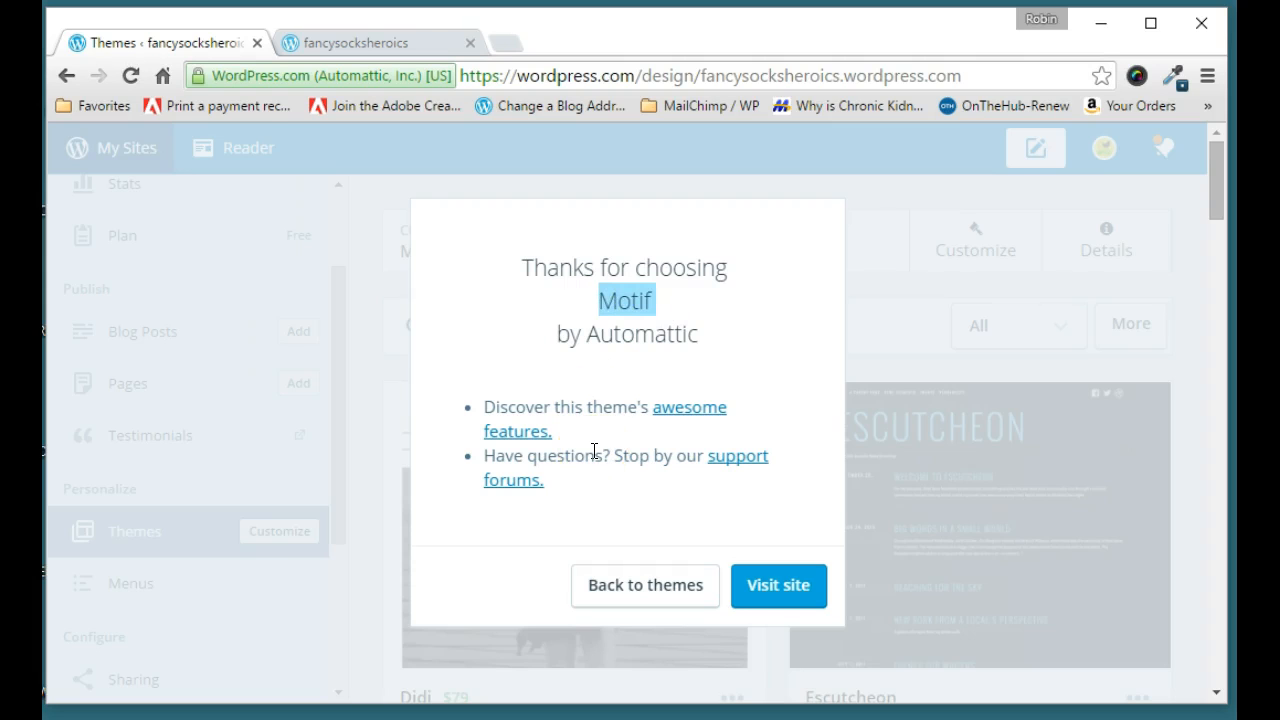
{"action": "left_click", "coordinate": [660, 346]}
{"action": "left_click_drag", "start_coordinate": [656, 301], "coordinate": [592, 307]}
{"action": "left_click", "coordinate": [802, 592]}
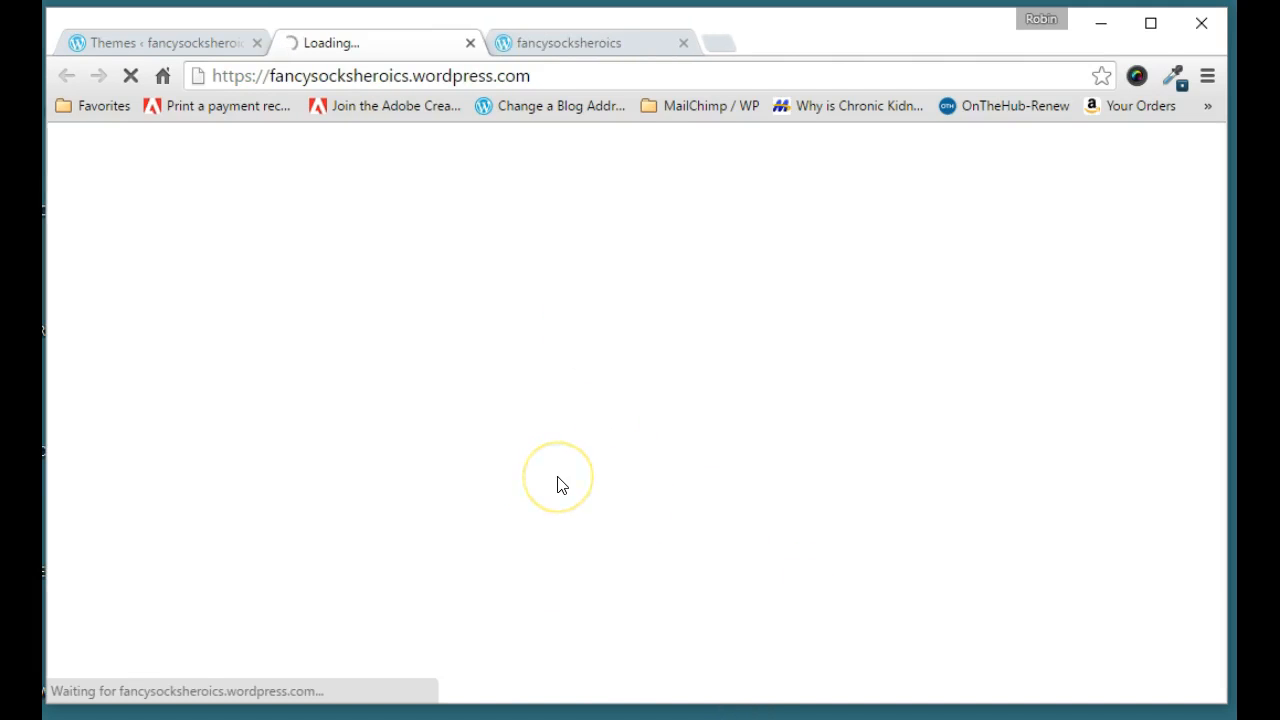
{"action": "scroll", "coordinate": [559, 481], "scroll_direction": "down", "scroll_amount": 3}
{"action": "scroll", "coordinate": [557, 477], "scroll_direction": "up", "scroll_amount": 3}
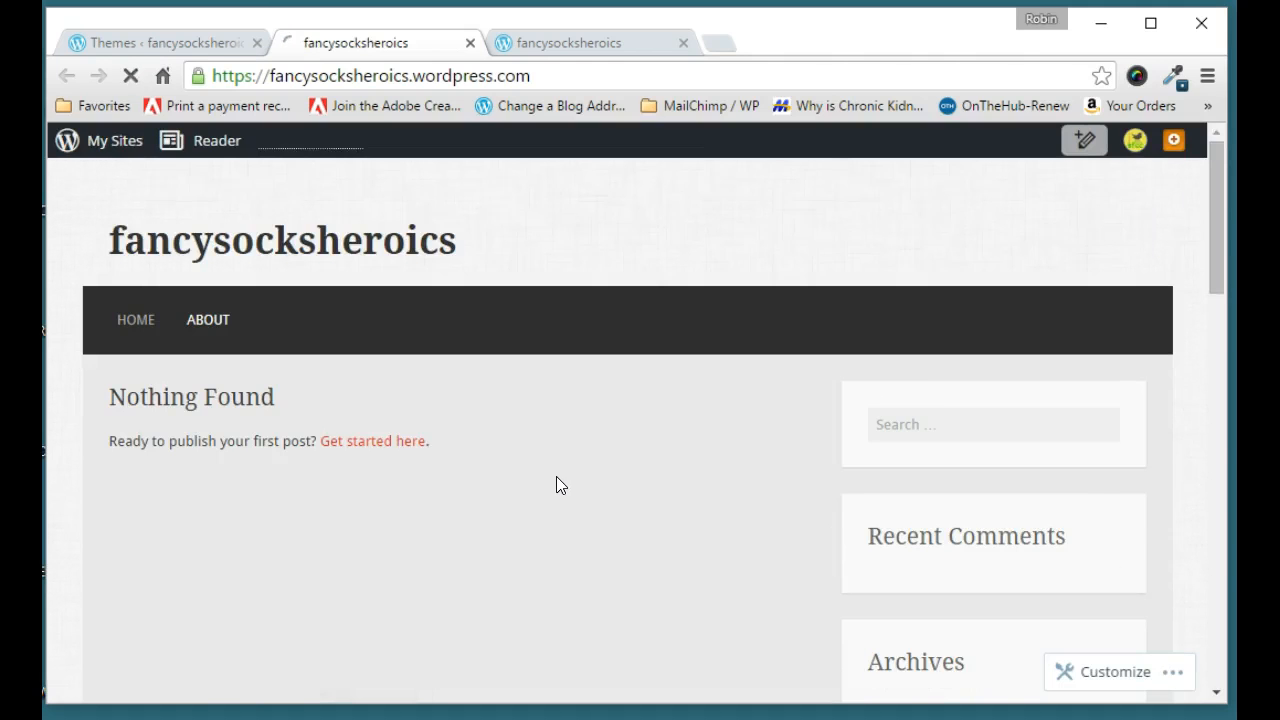
{"action": "scroll", "coordinate": [910, 612], "scroll_direction": "down", "scroll_amount": 3}
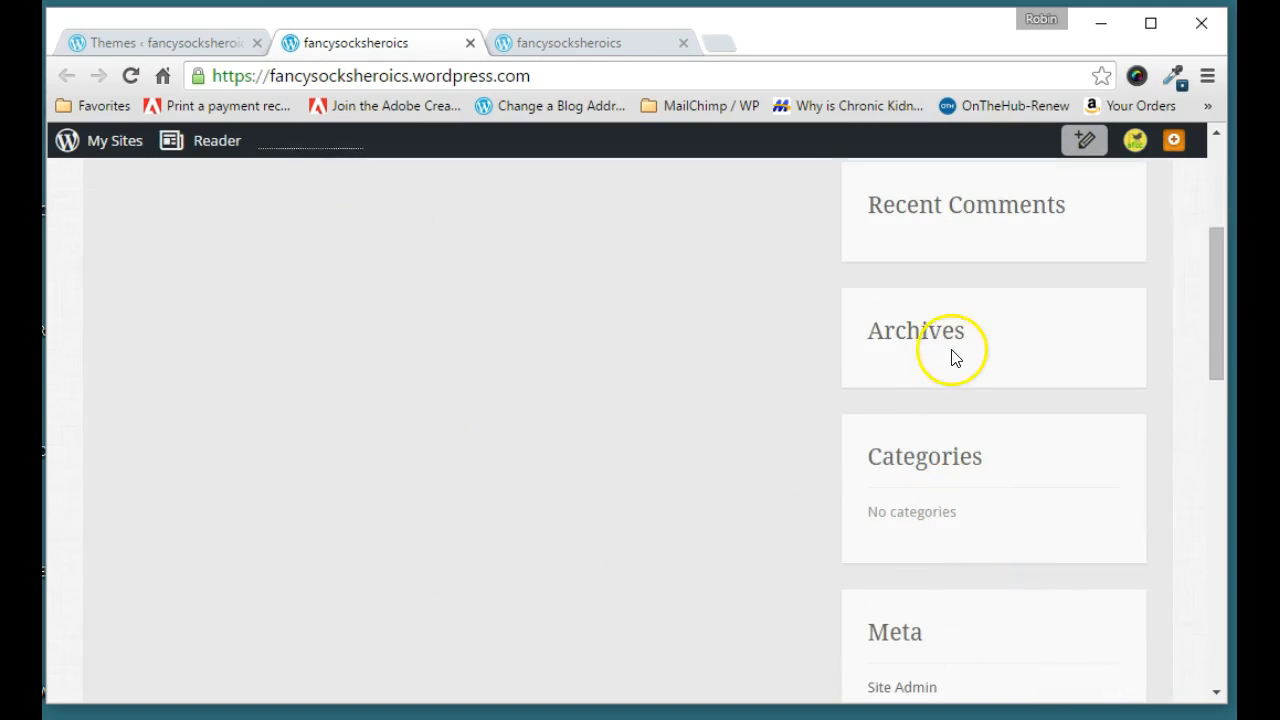
{"action": "scroll", "coordinate": [575, 385], "scroll_direction": "up", "scroll_amount": 3}
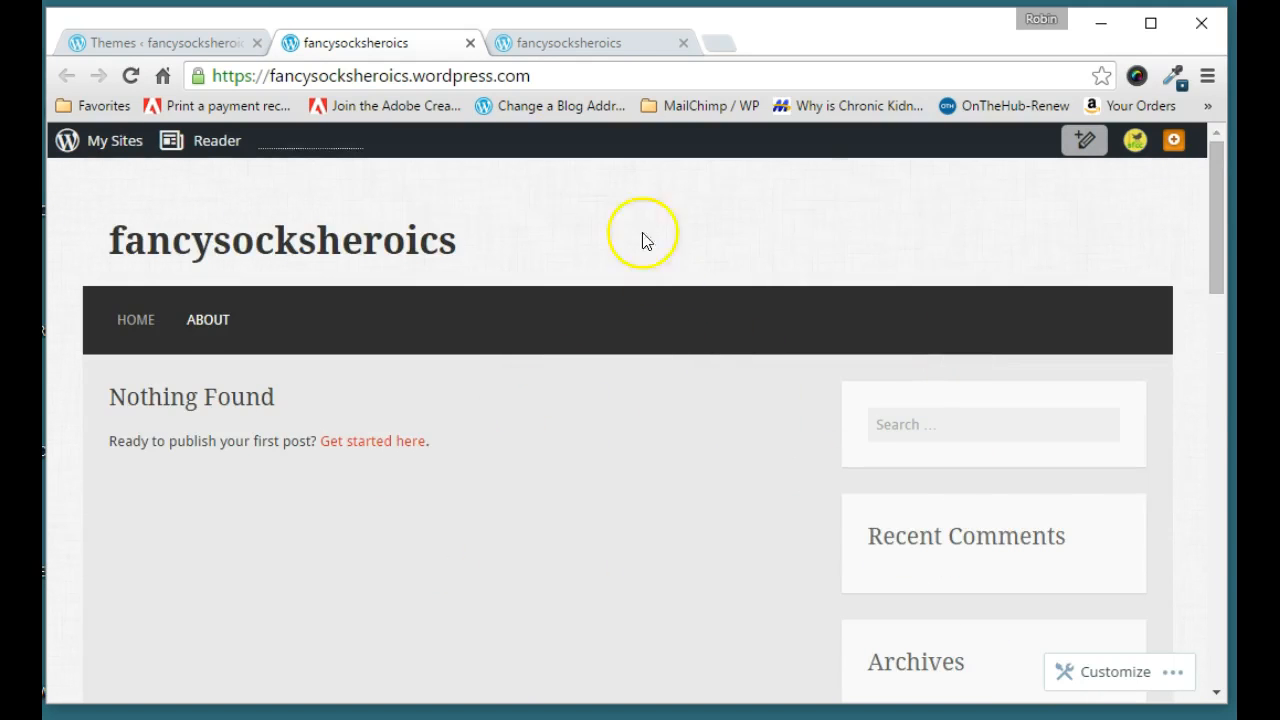
Step: Return from the theme activation dialog to the themes list, and open the live fancysocksheroics site from the dashboard in another tab
{"action": "left_click", "coordinate": [170, 46]}
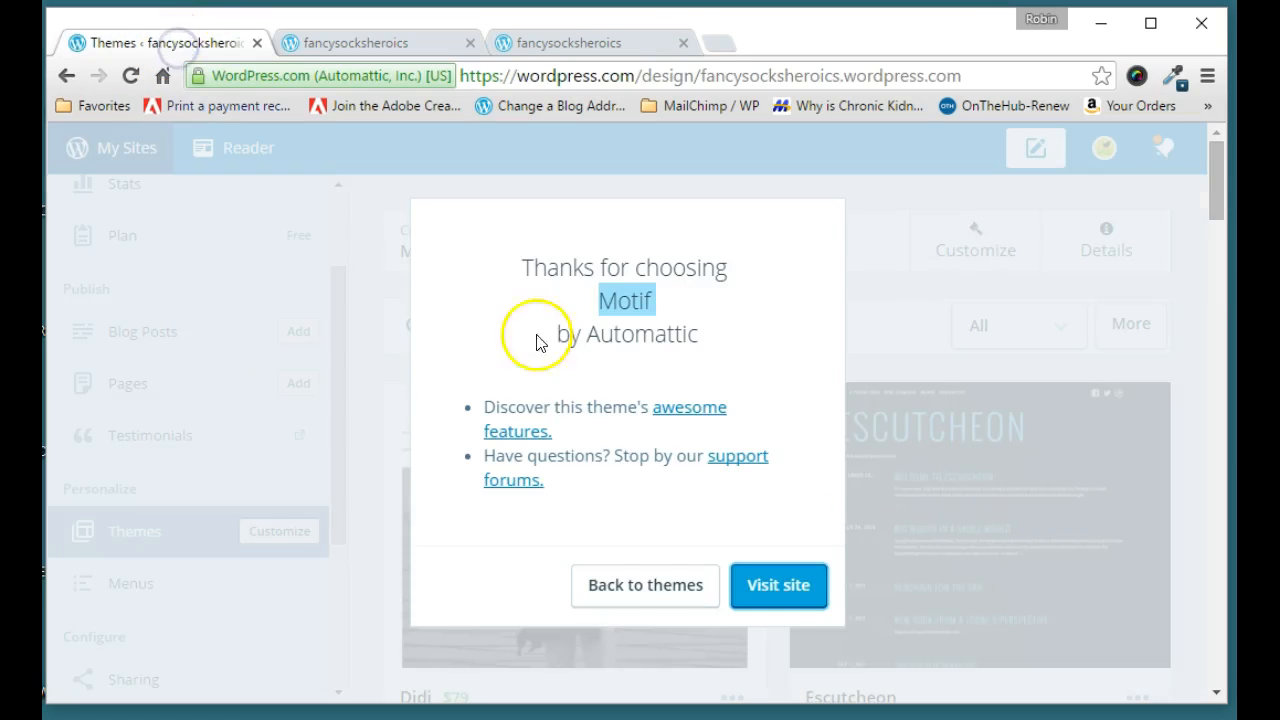
{"action": "left_click", "coordinate": [650, 590]}
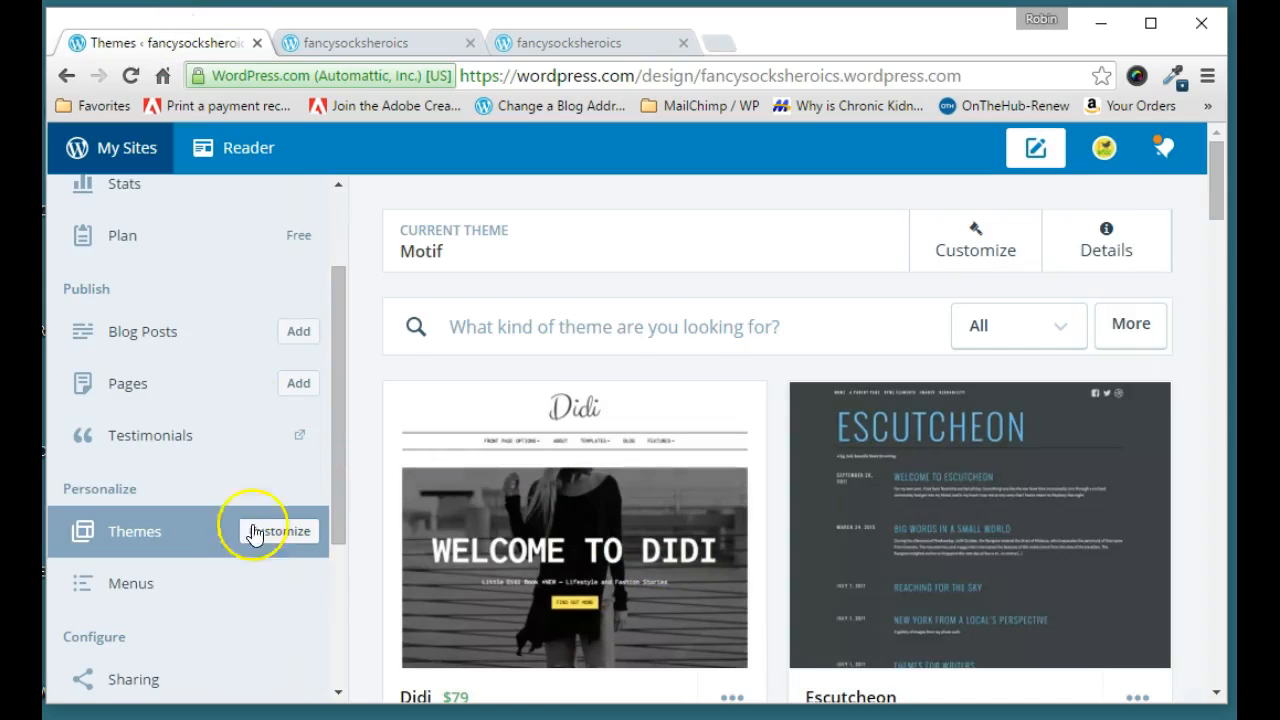
{"action": "scroll", "coordinate": [140, 205], "scroll_direction": "up", "scroll_amount": 3}
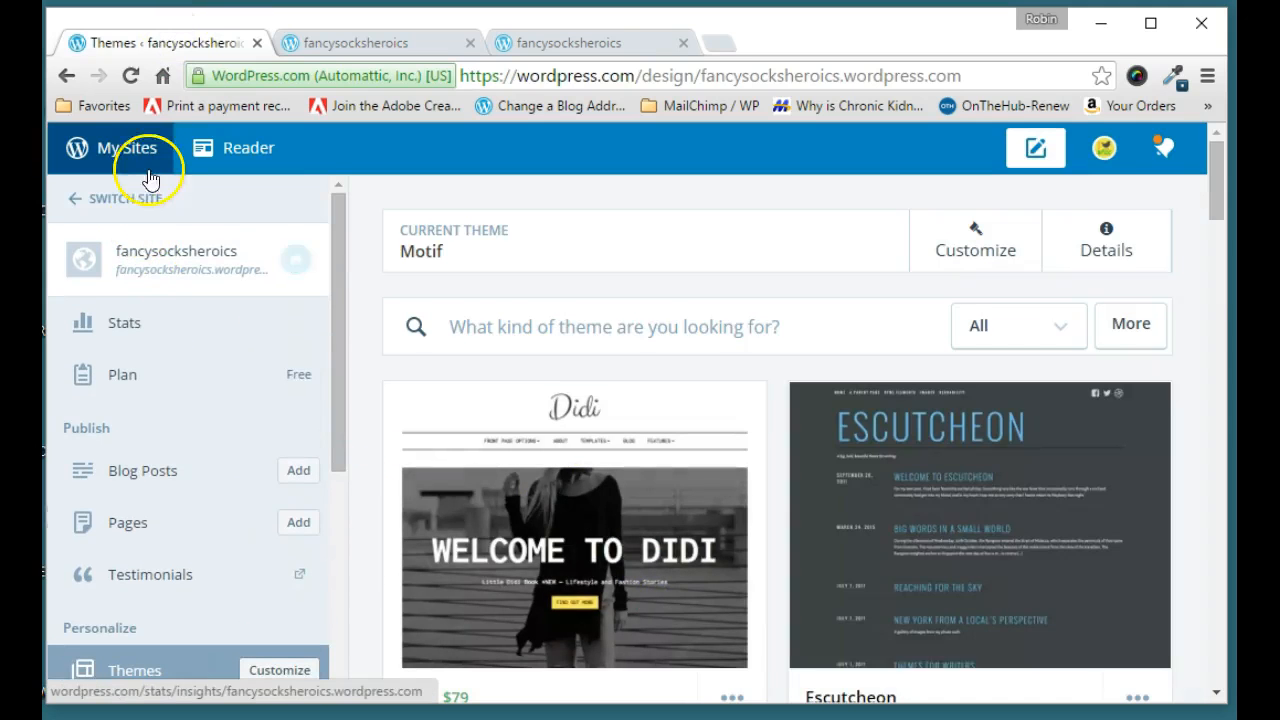
{"action": "left_click", "coordinate": [128, 252]}
{"action": "left_click", "coordinate": [137, 40]}
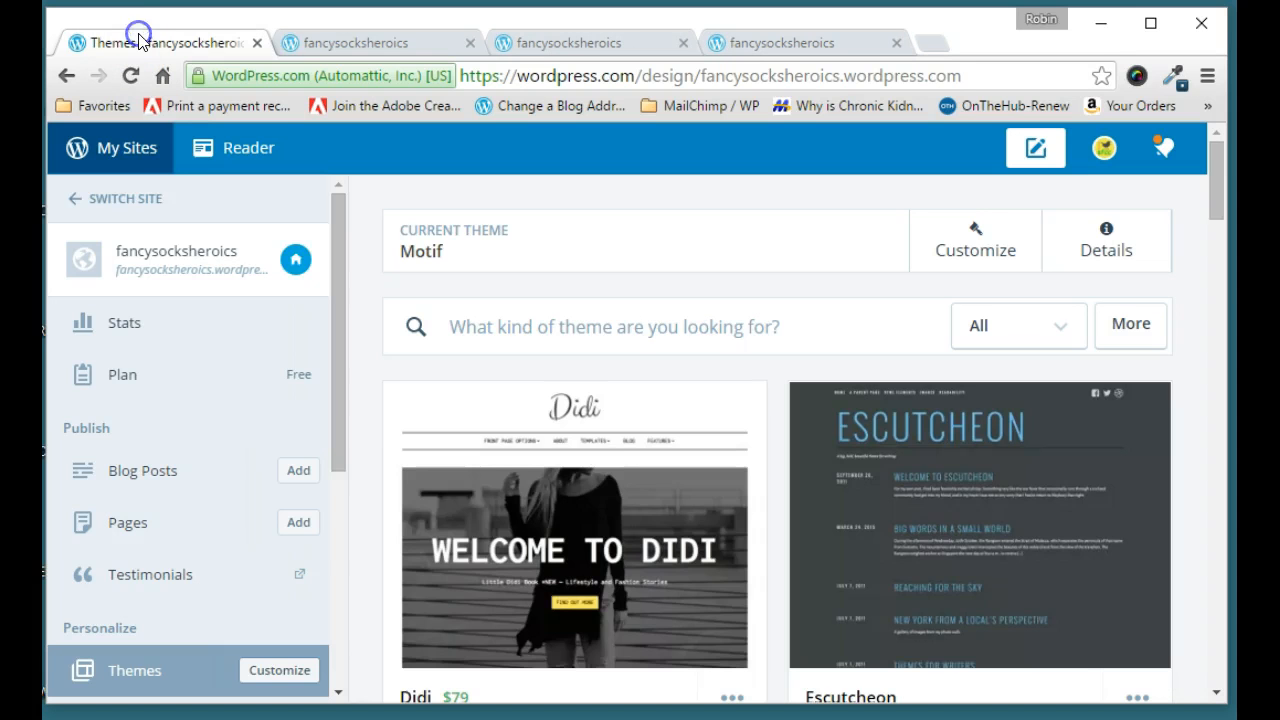
Step: Show the site's stats dashboard and close the newest duplicate tab of the live site
{"action": "left_click", "coordinate": [118, 152]}
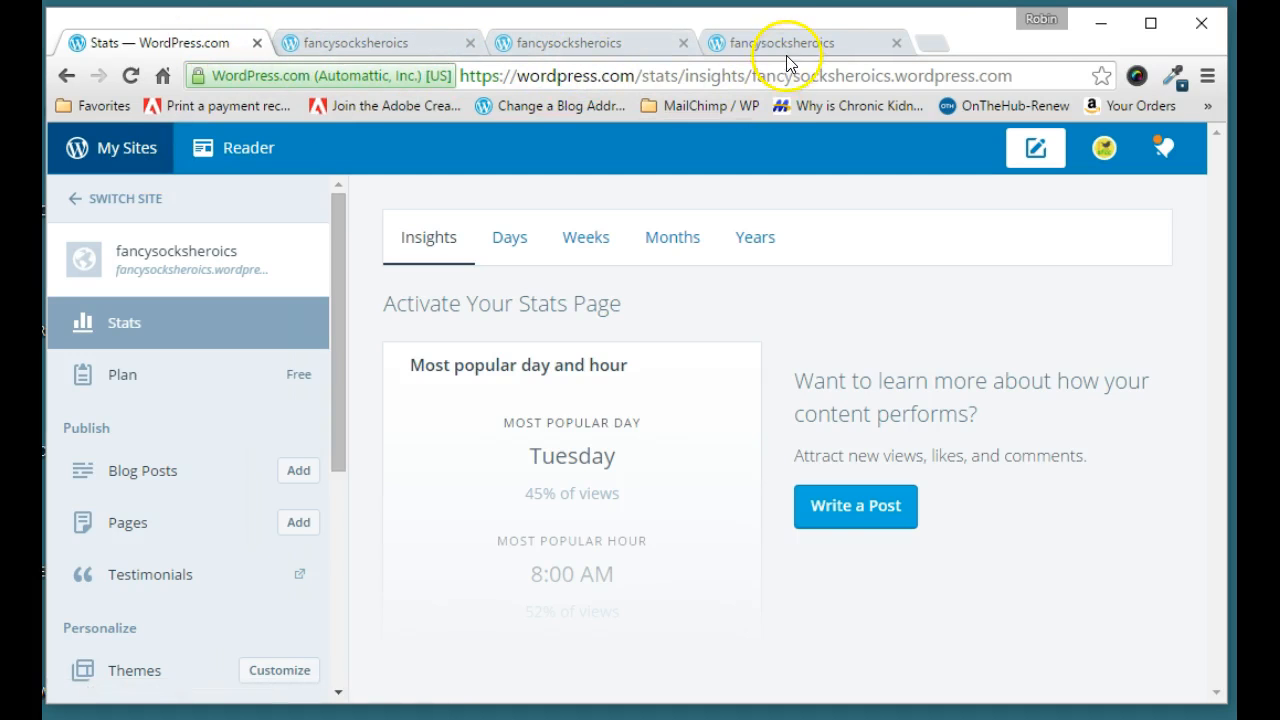
{"action": "left_click", "coordinate": [480, 46]}
{"action": "left_click", "coordinate": [589, 43]}
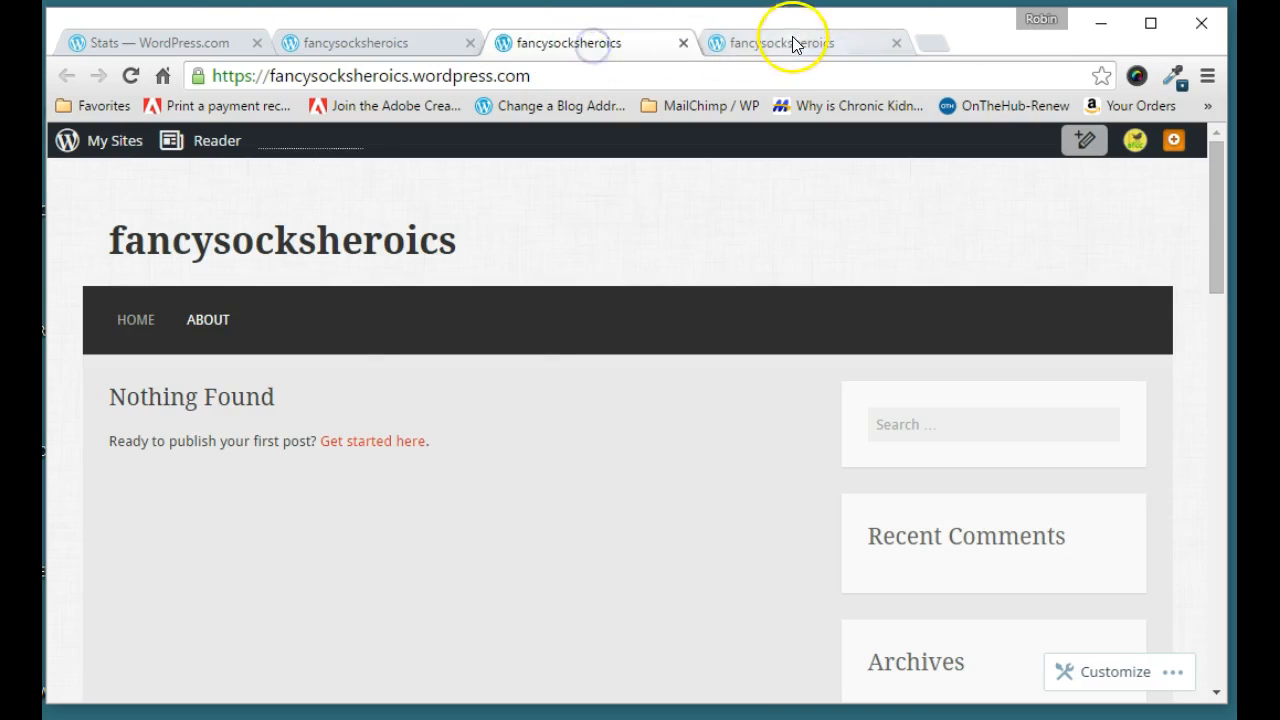
{"action": "left_click", "coordinate": [791, 40]}
{"action": "left_click", "coordinate": [620, 47]}
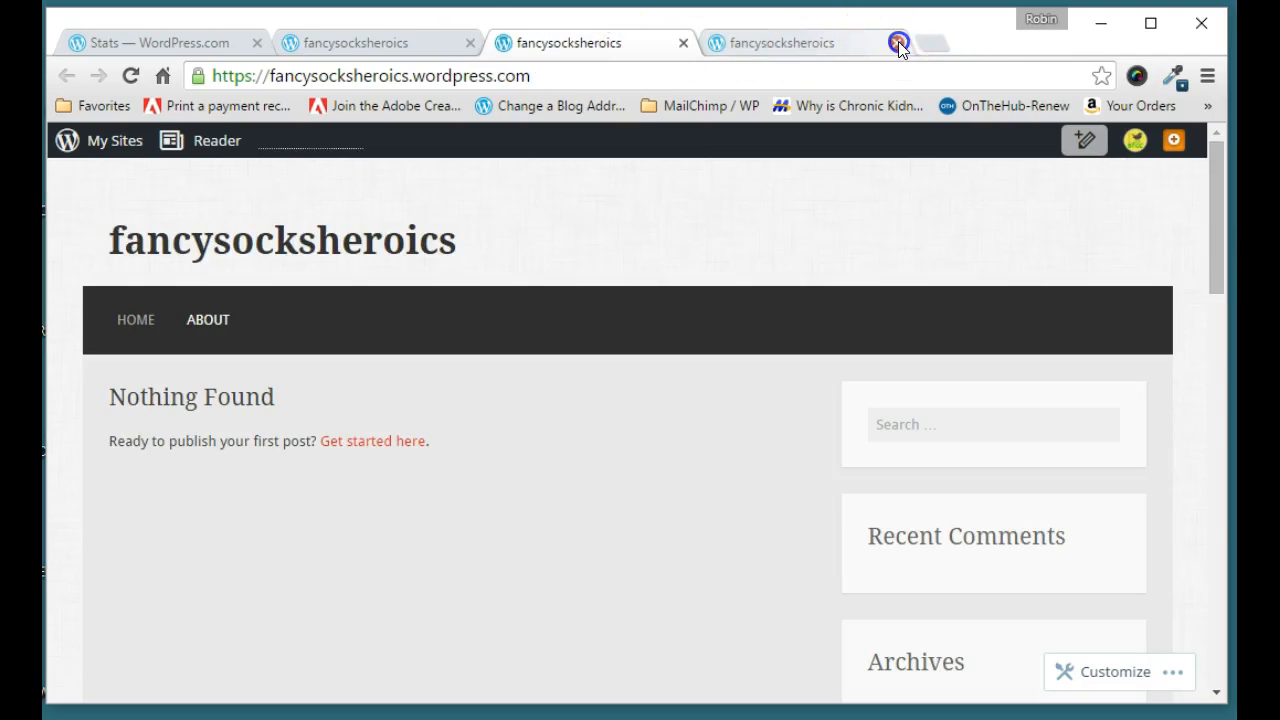
{"action": "left_click", "coordinate": [896, 43]}
Step: Compare the dashboard with the two live-site tabs, and close every tab except the stats dashboard
{"action": "left_click", "coordinate": [340, 50]}
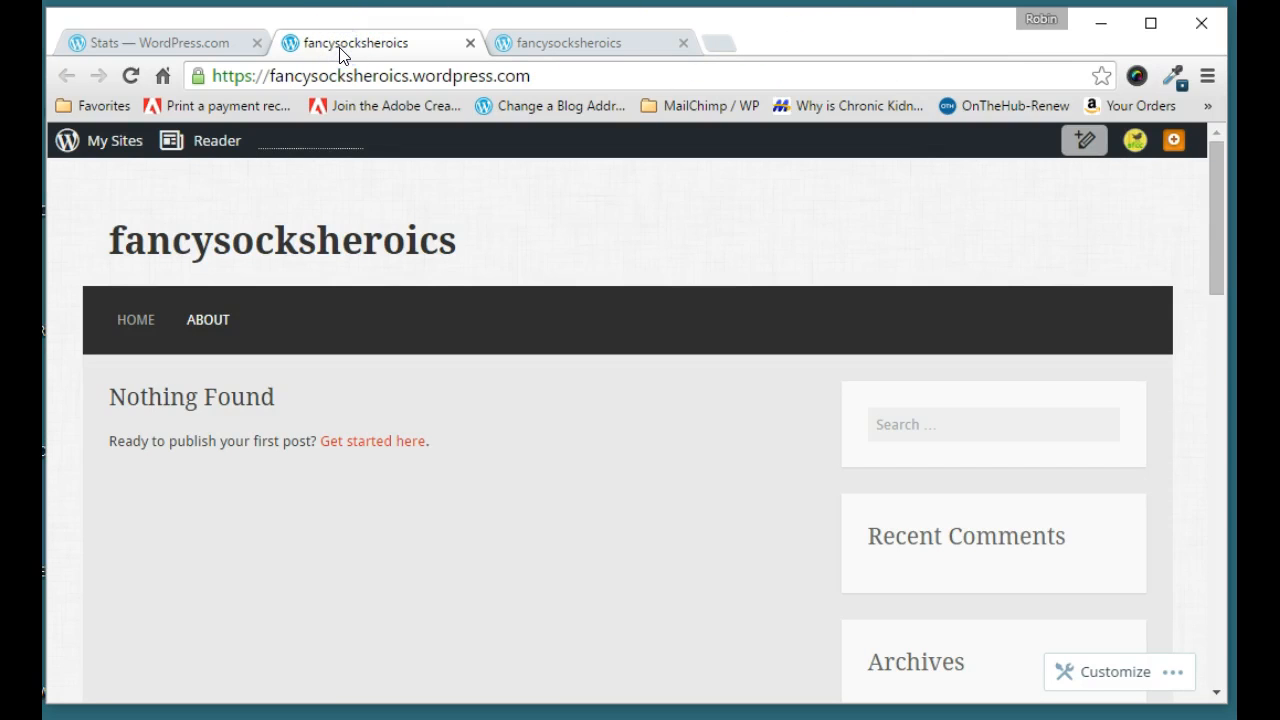
{"action": "left_click", "coordinate": [575, 48]}
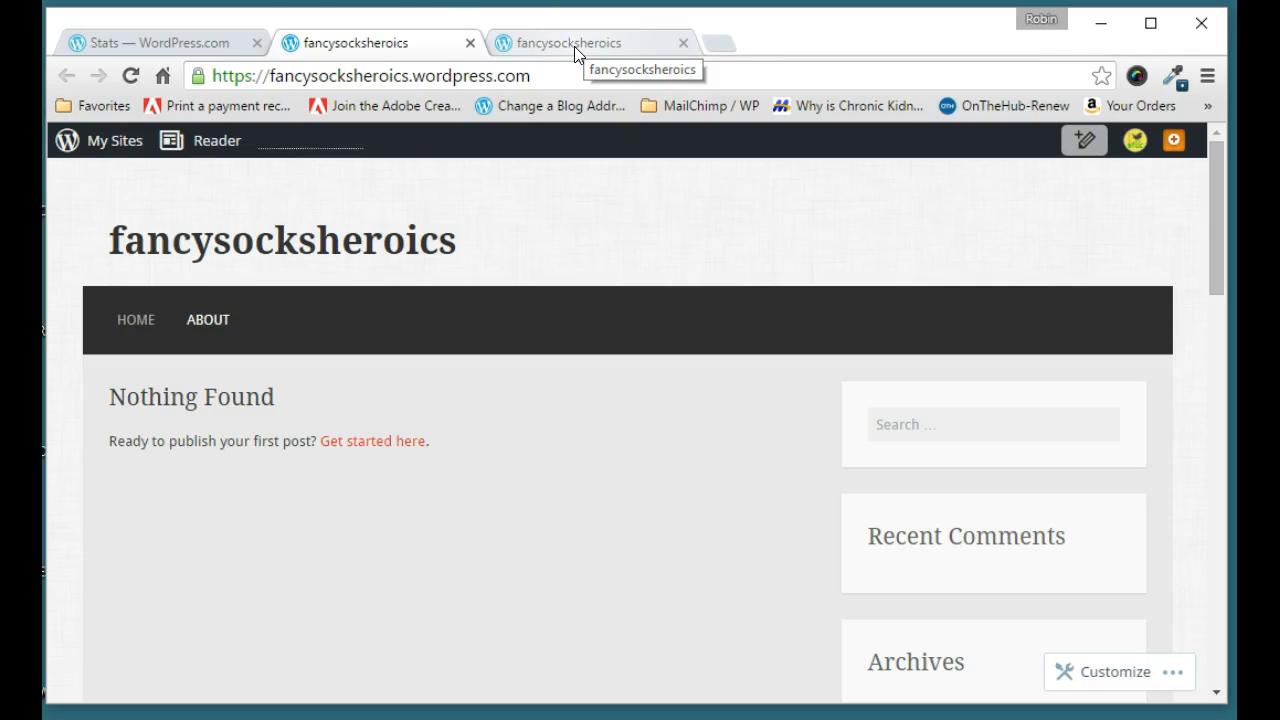
{"action": "left_click", "coordinate": [150, 45]}
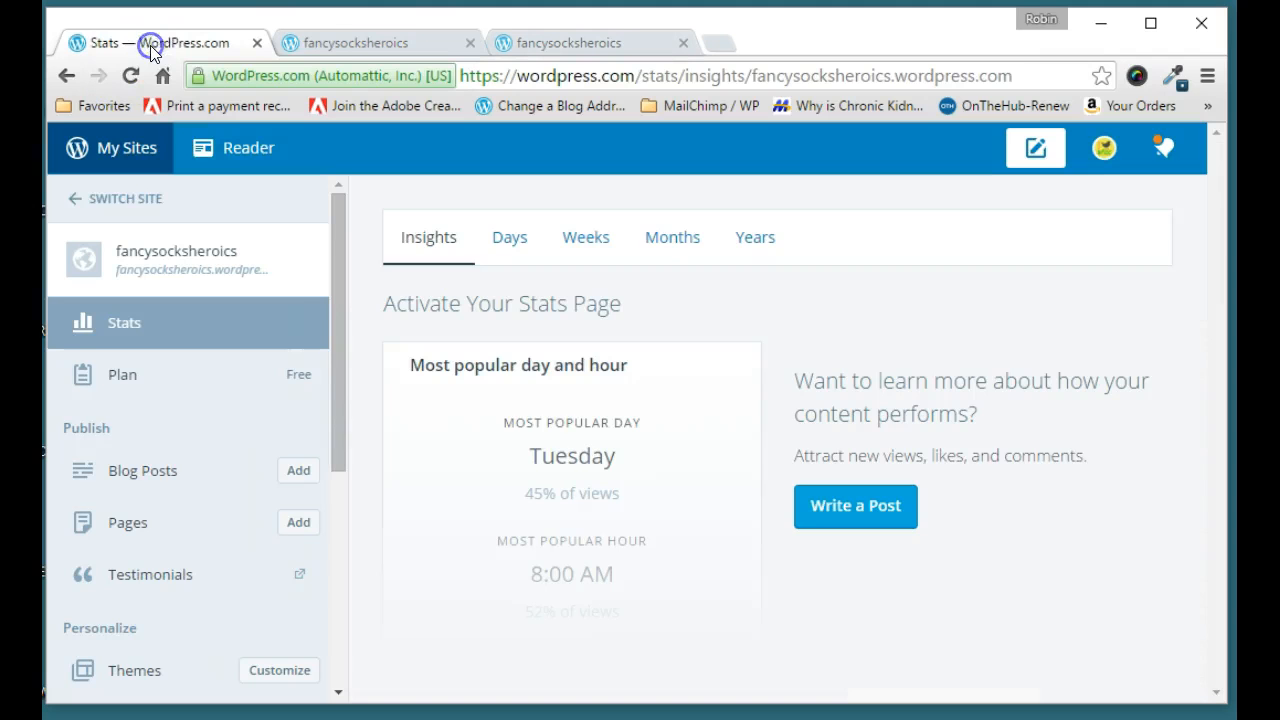
{"action": "left_click", "coordinate": [325, 40]}
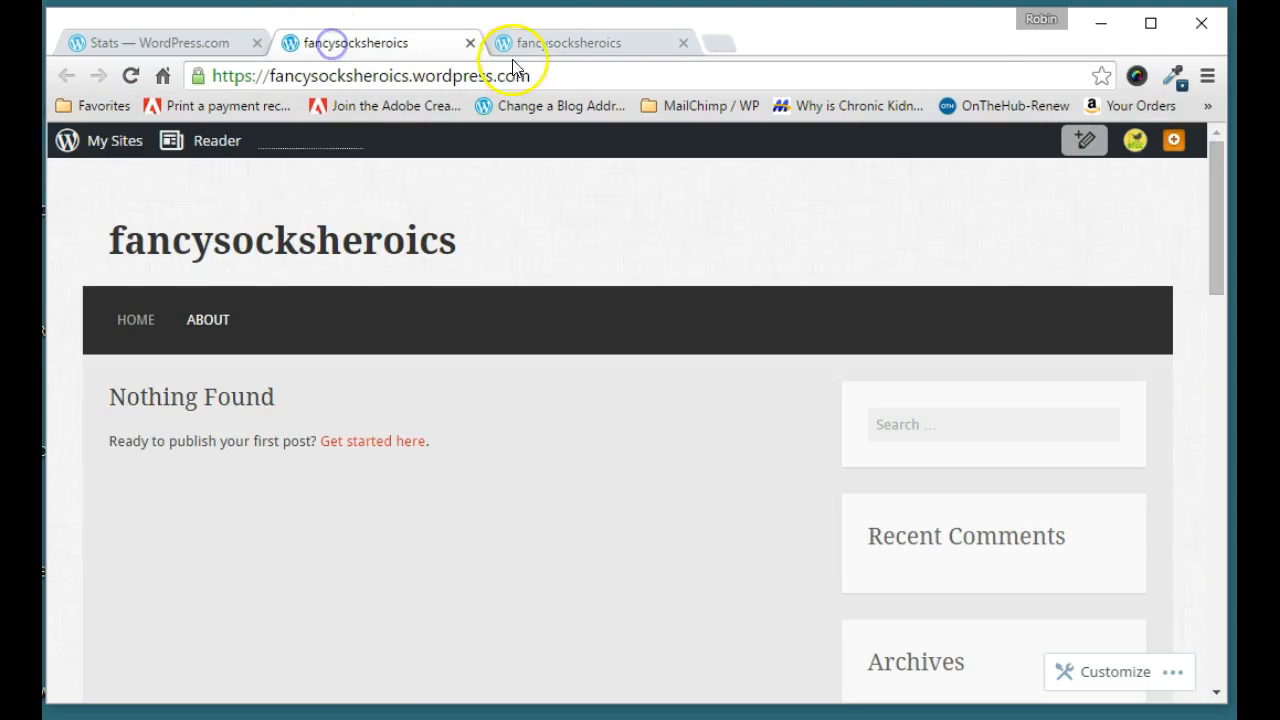
{"action": "left_click", "coordinate": [559, 44]}
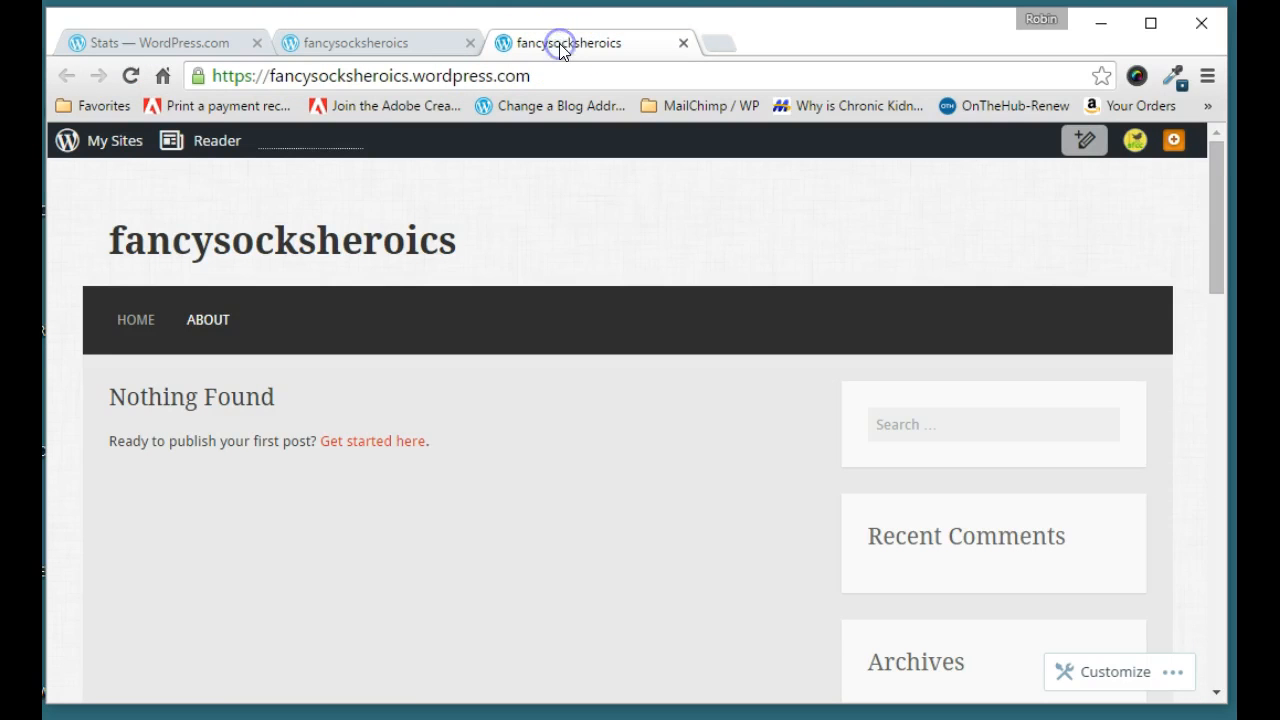
{"action": "left_click", "coordinate": [171, 46]}
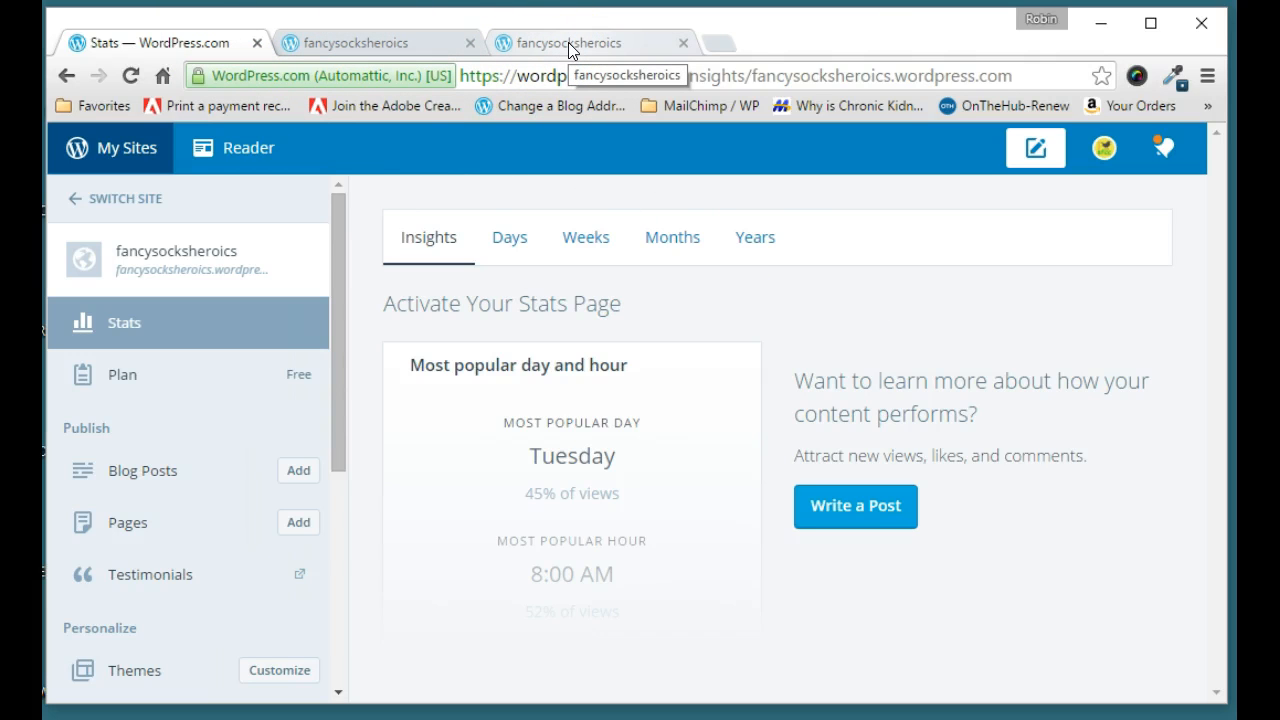
{"action": "right_click", "coordinate": [194, 45]}
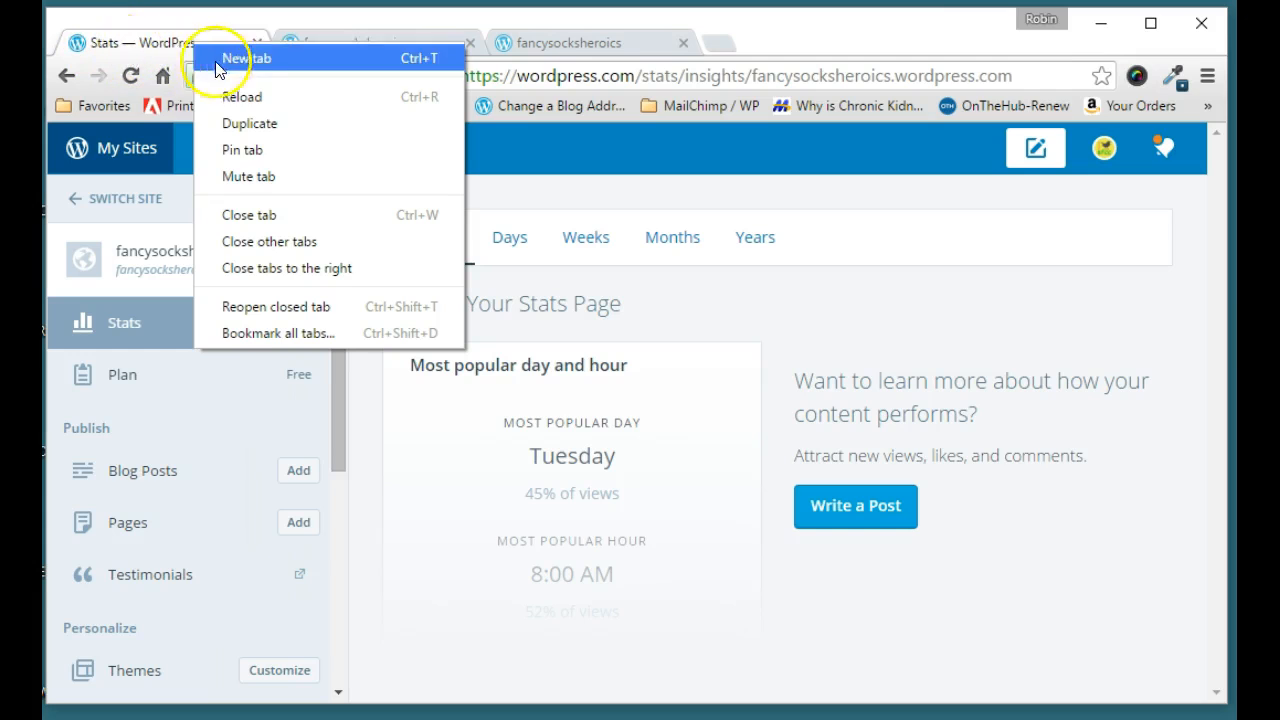
{"action": "left_click", "coordinate": [284, 244]}
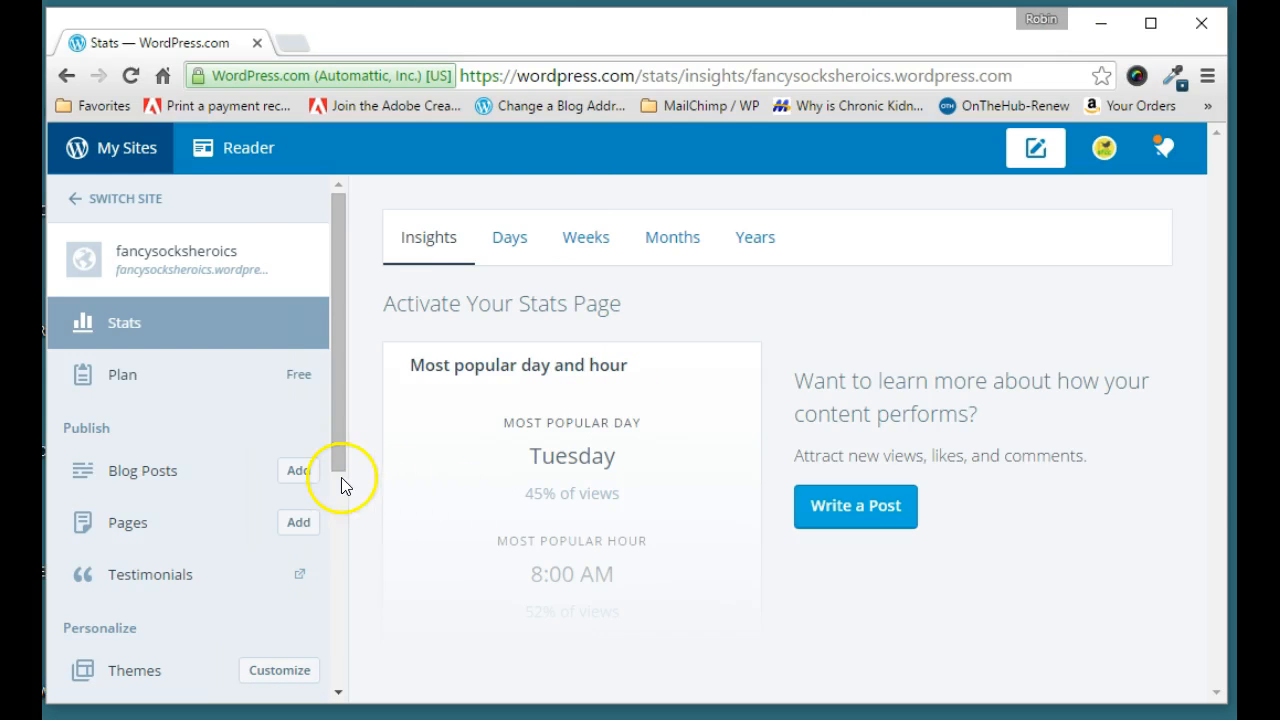
Step: View the live site from the dashboard, return, and open the theme customizer for fancysocksheroics
{"action": "left_click", "coordinate": [191, 252]}
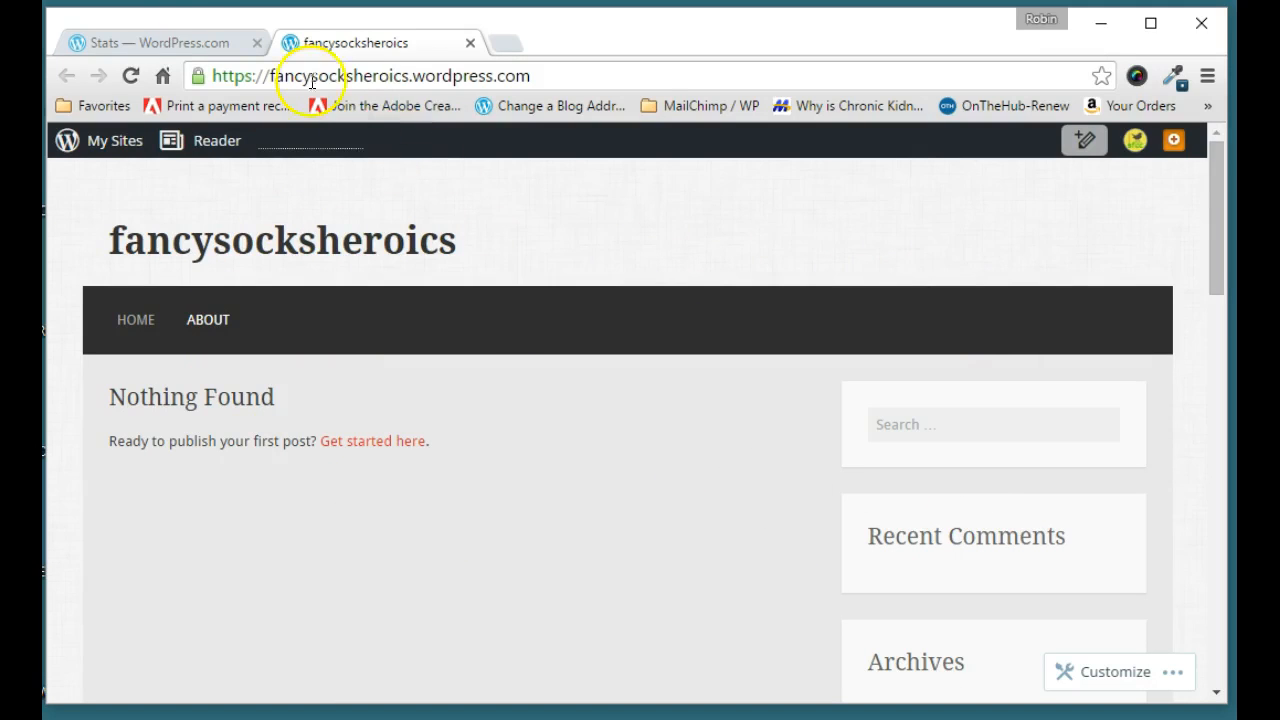
{"action": "left_click", "coordinate": [156, 41]}
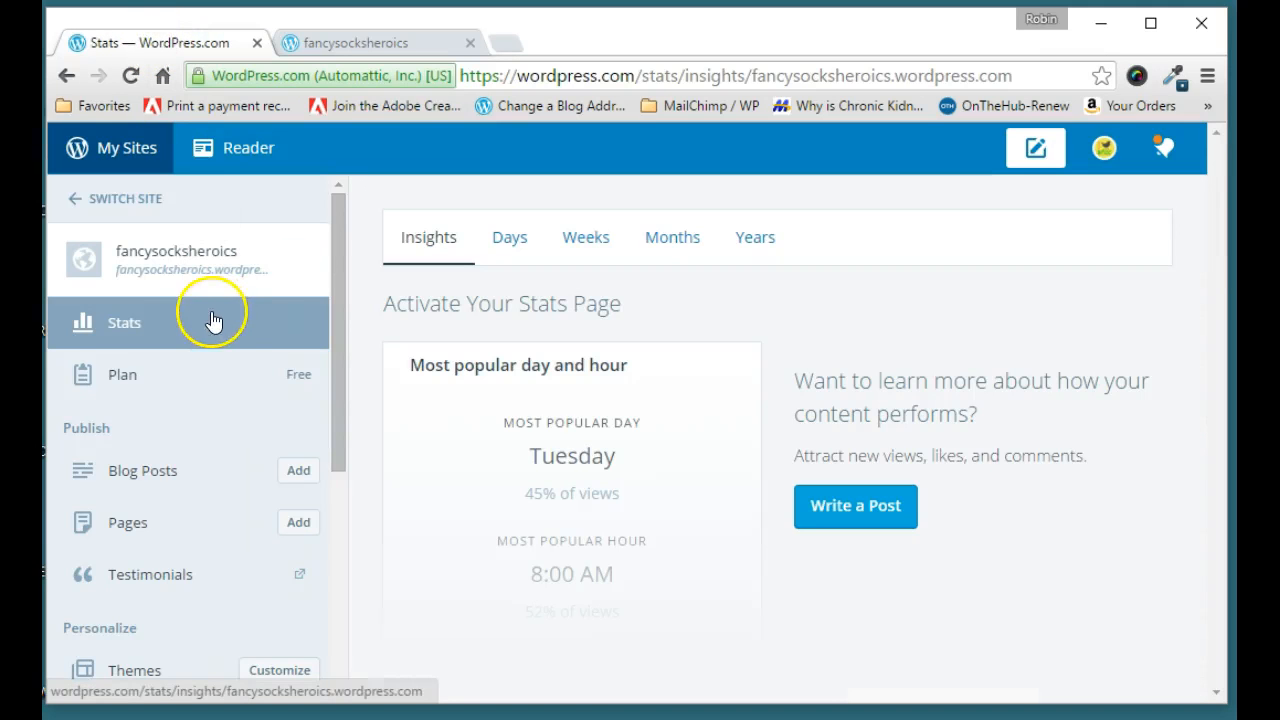
{"action": "scroll", "coordinate": [220, 334], "scroll_direction": "down", "scroll_amount": 2}
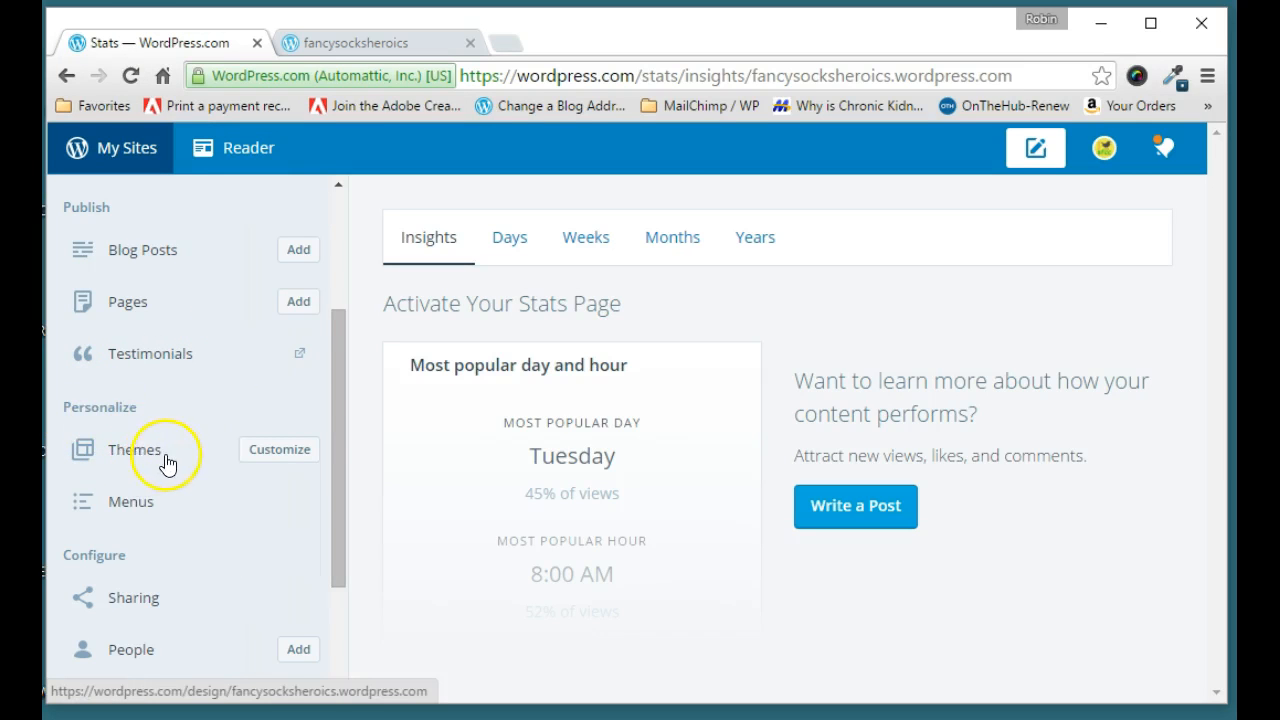
{"action": "left_click", "coordinate": [283, 455]}
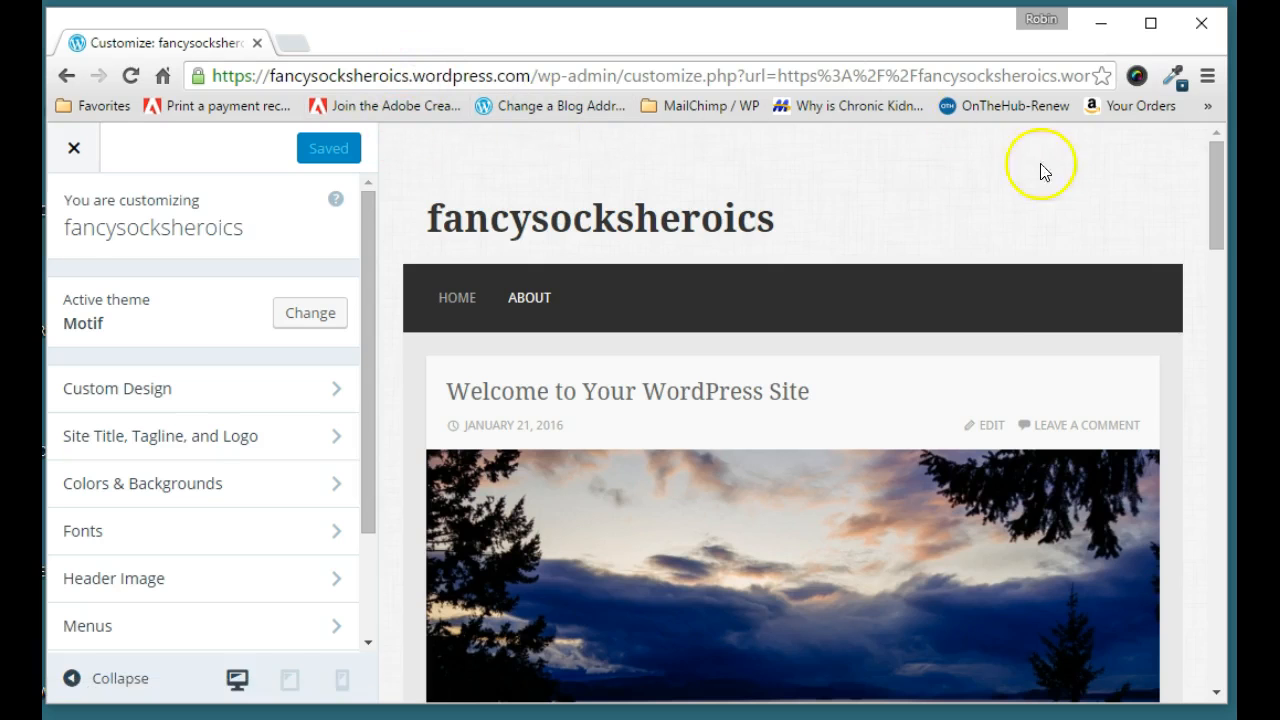
Step: Look over the Motif site preview and the available customization sections in the customizer
{"action": "mouse_move", "coordinate": [1214, 234]}
{"action": "left_mouse_down"}
{"action": "mouse_move", "coordinate": [1230, 298]}
{"action": "mouse_move", "coordinate": [1223, 471]}
{"action": "mouse_move", "coordinate": [1228, 245]}
{"action": "left_mouse_up"}
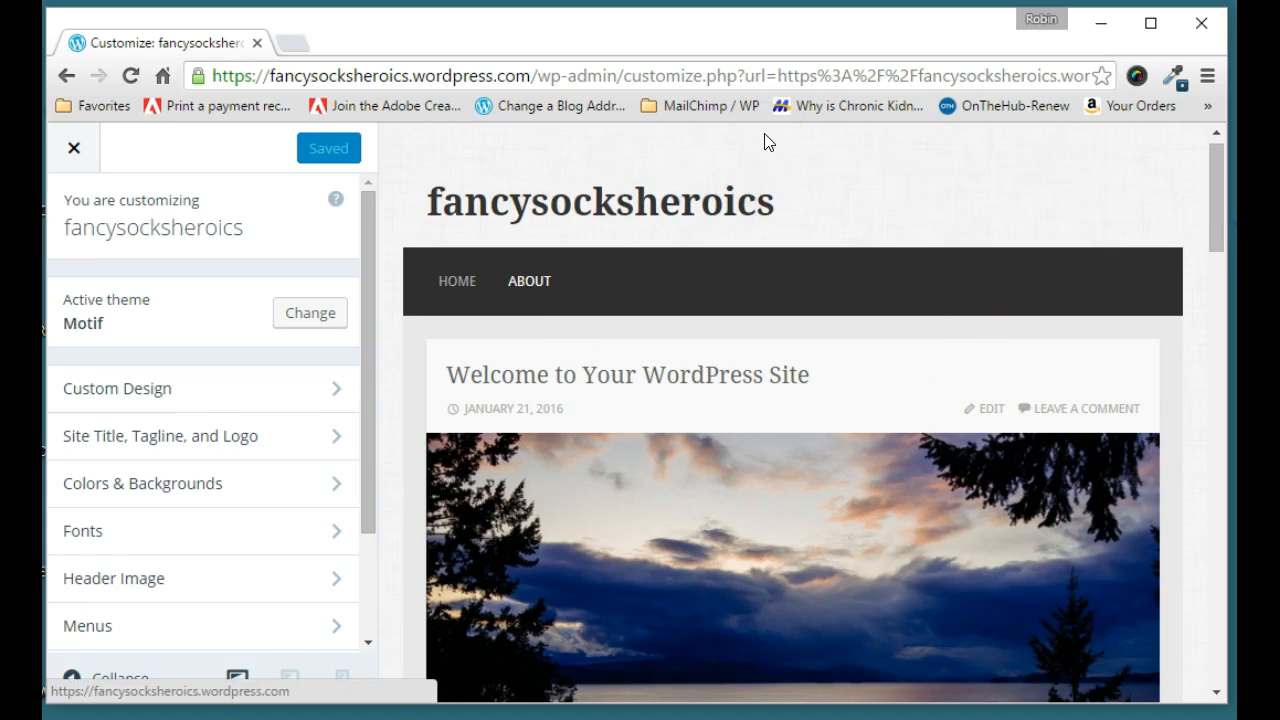
{"action": "left_click", "coordinate": [839, 470]}
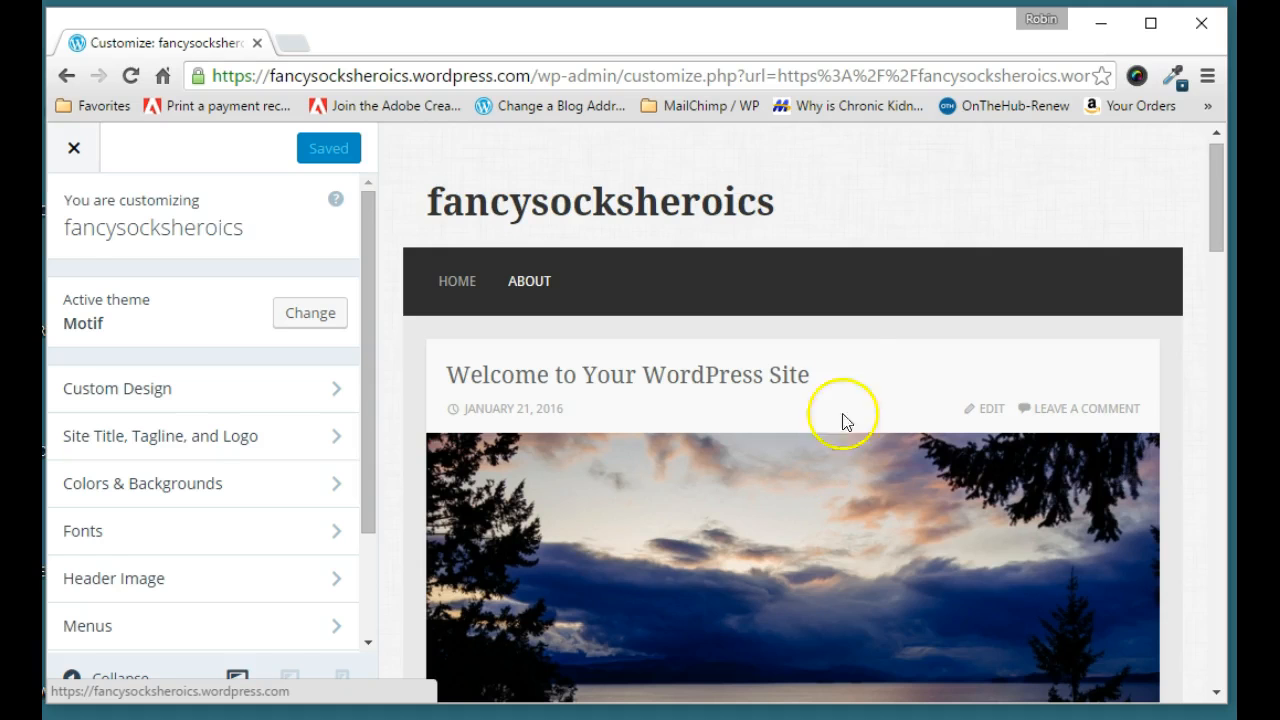
{"action": "mouse_move", "coordinate": [712, 287]}
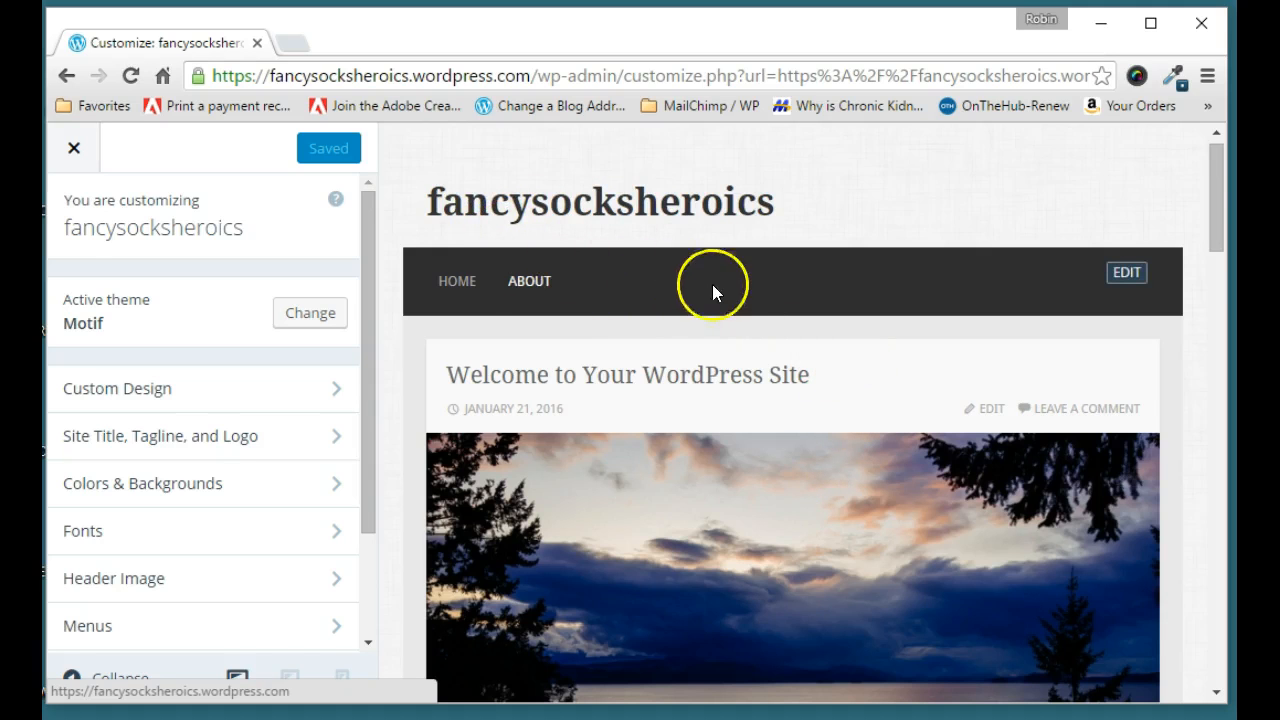
{"action": "scroll", "coordinate": [811, 454], "scroll_direction": "down", "scroll_amount": 3}
{"action": "scroll", "coordinate": [824, 505], "scroll_direction": "up", "scroll_amount": 1}
{"action": "scroll", "coordinate": [824, 505], "scroll_direction": "up", "scroll_amount": 1}
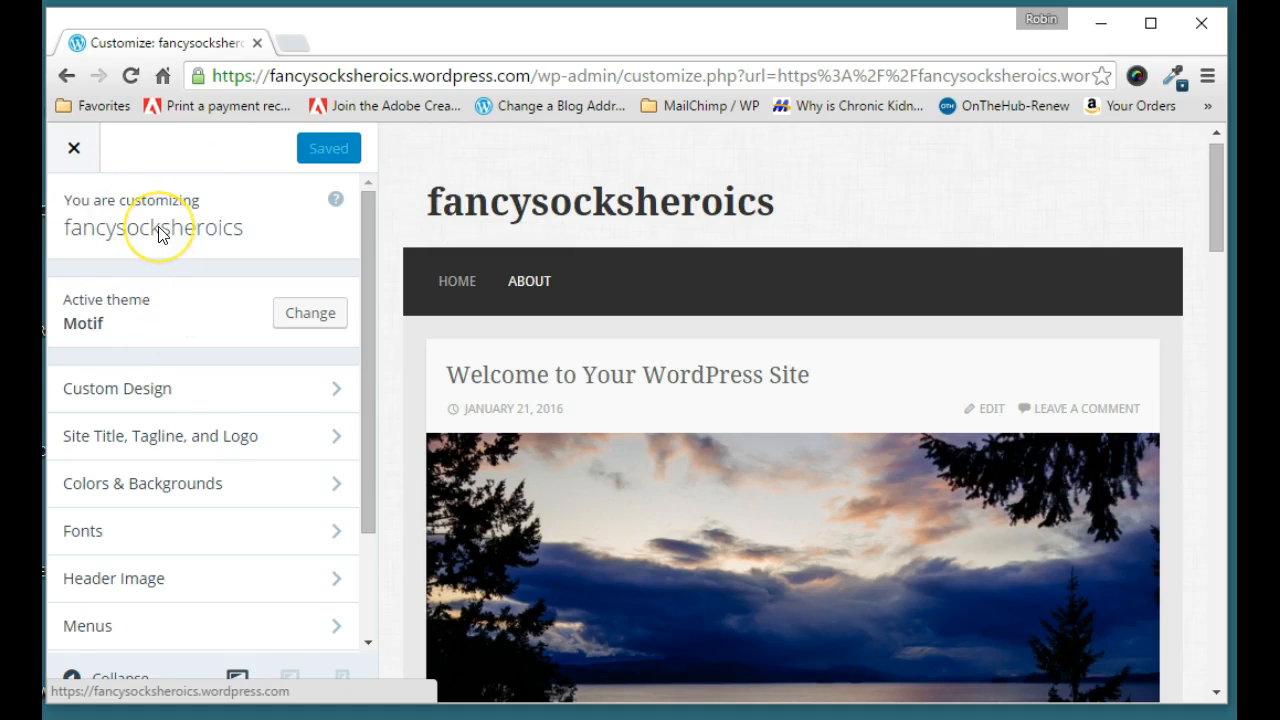
{"action": "left_click_drag", "start_coordinate": [370, 308], "coordinate": [394, 283]}
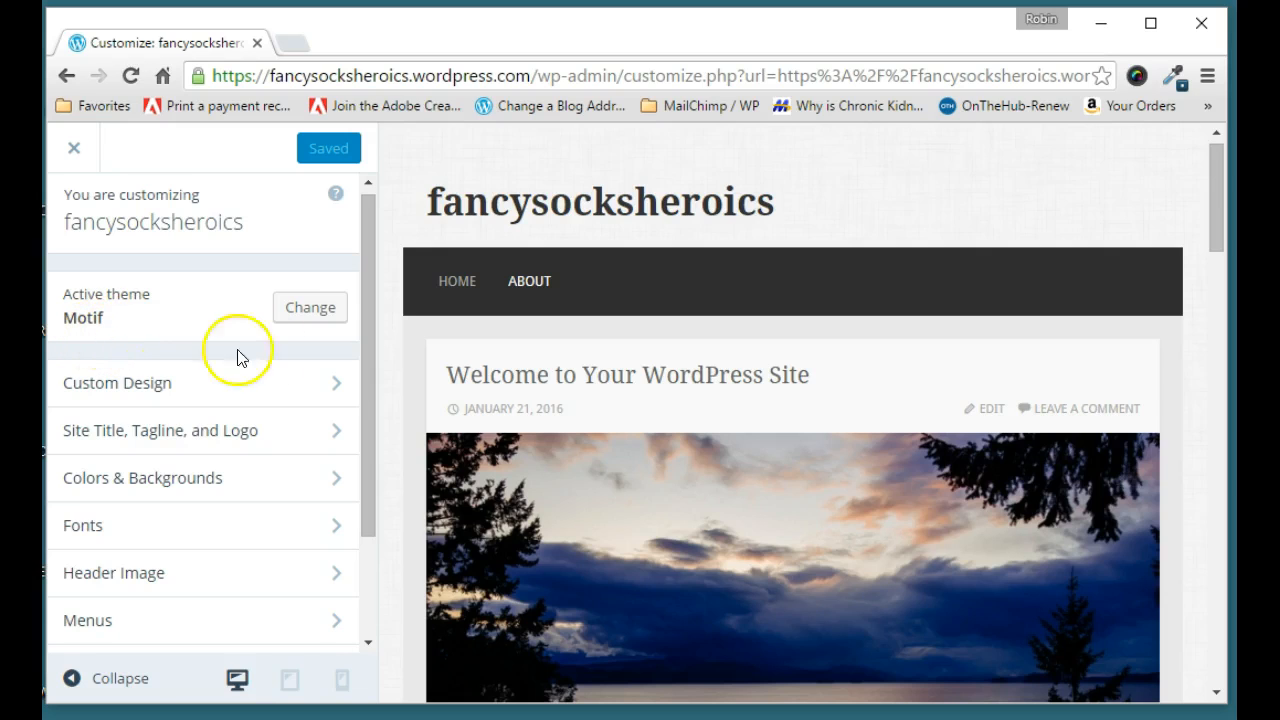
{"action": "left_click", "coordinate": [322, 312]}
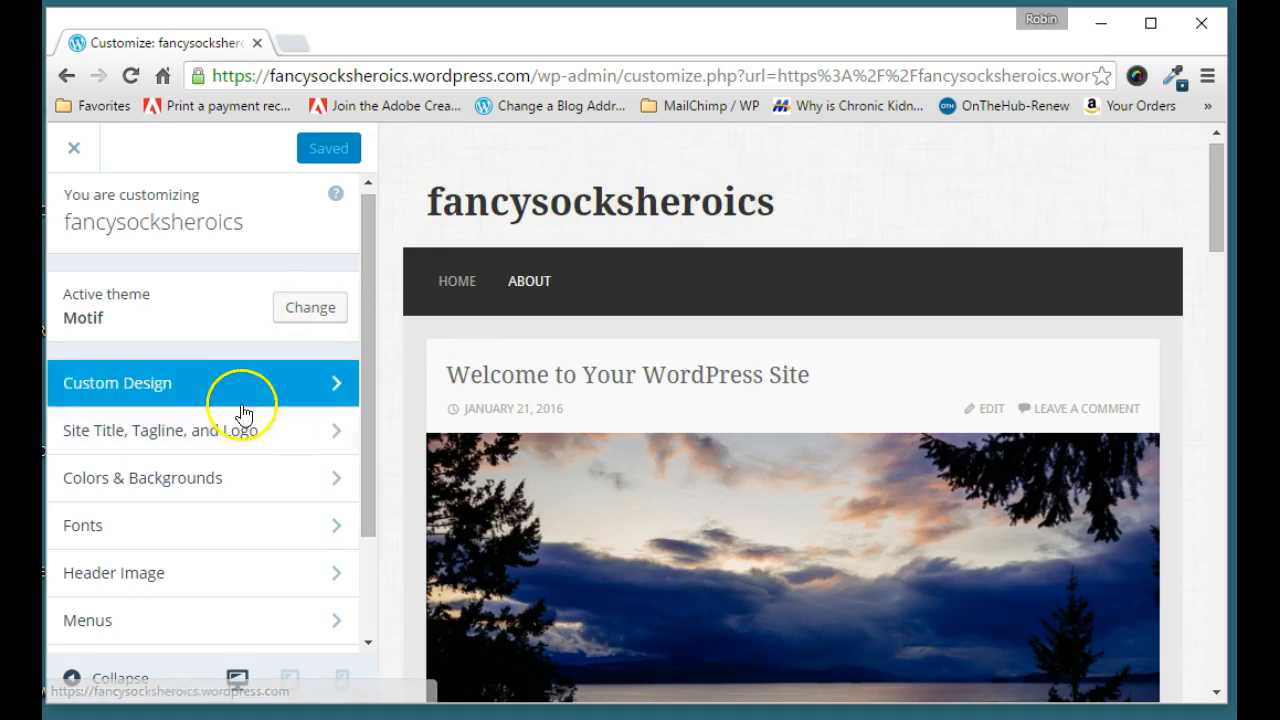
Step: Change the site title to "Fancy Socks Heroics" in the Site Title, Tagline, and Logo settings
{"action": "left_click", "coordinate": [229, 442]}
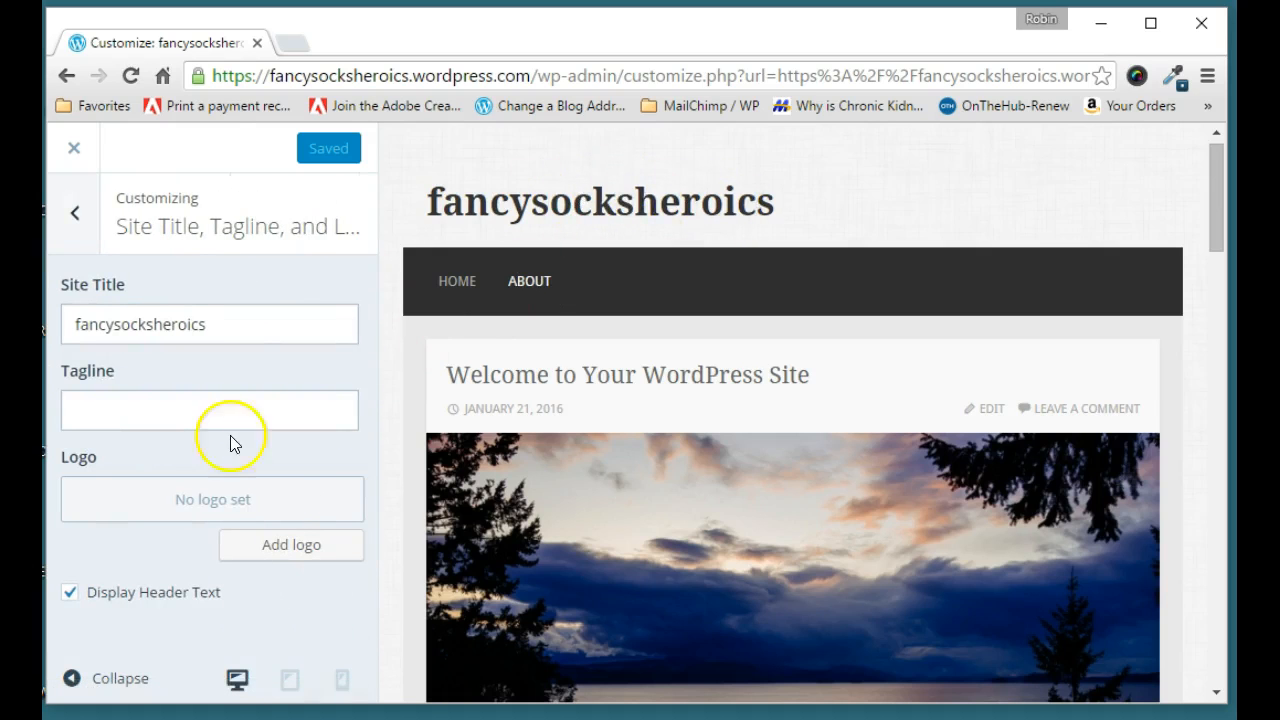
{"action": "left_click", "coordinate": [74, 212]}
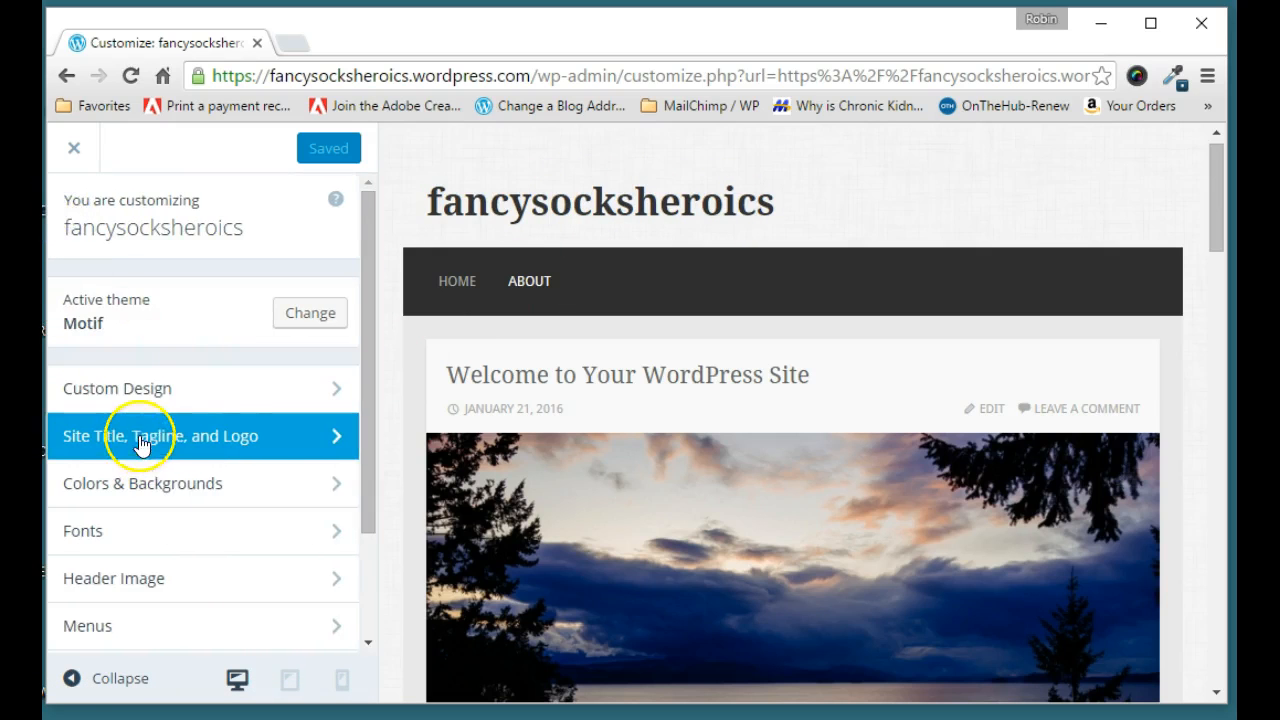
{"action": "left_click", "coordinate": [240, 445]}
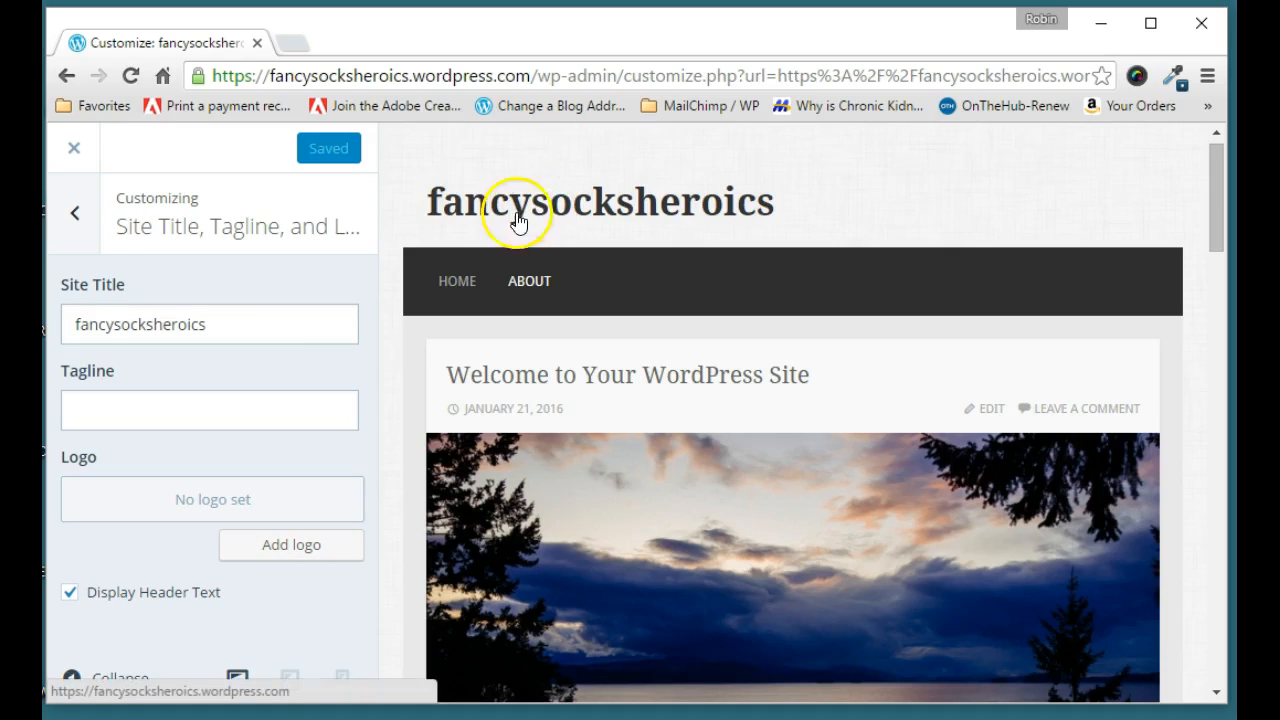
{"action": "left_click_drag", "start_coordinate": [274, 323], "coordinate": [55, 333]}
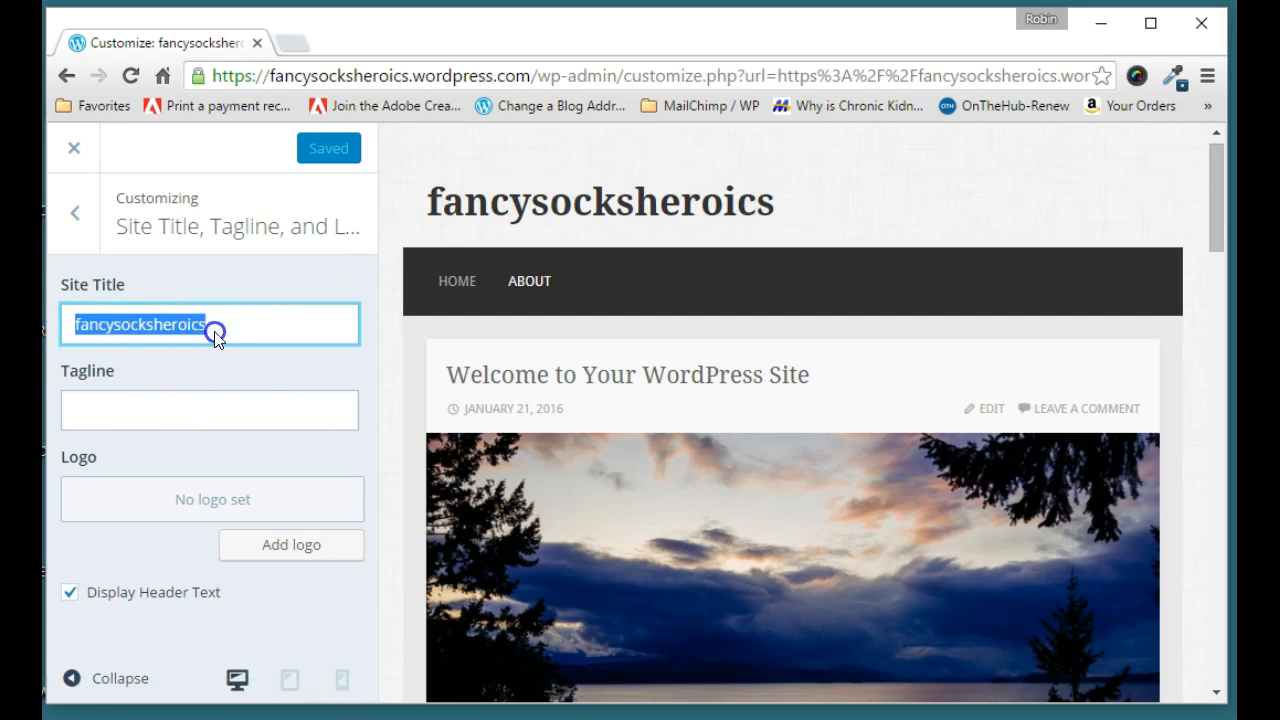
{"action": "left_click_drag", "start_coordinate": [217, 323], "coordinate": [93, 330]}
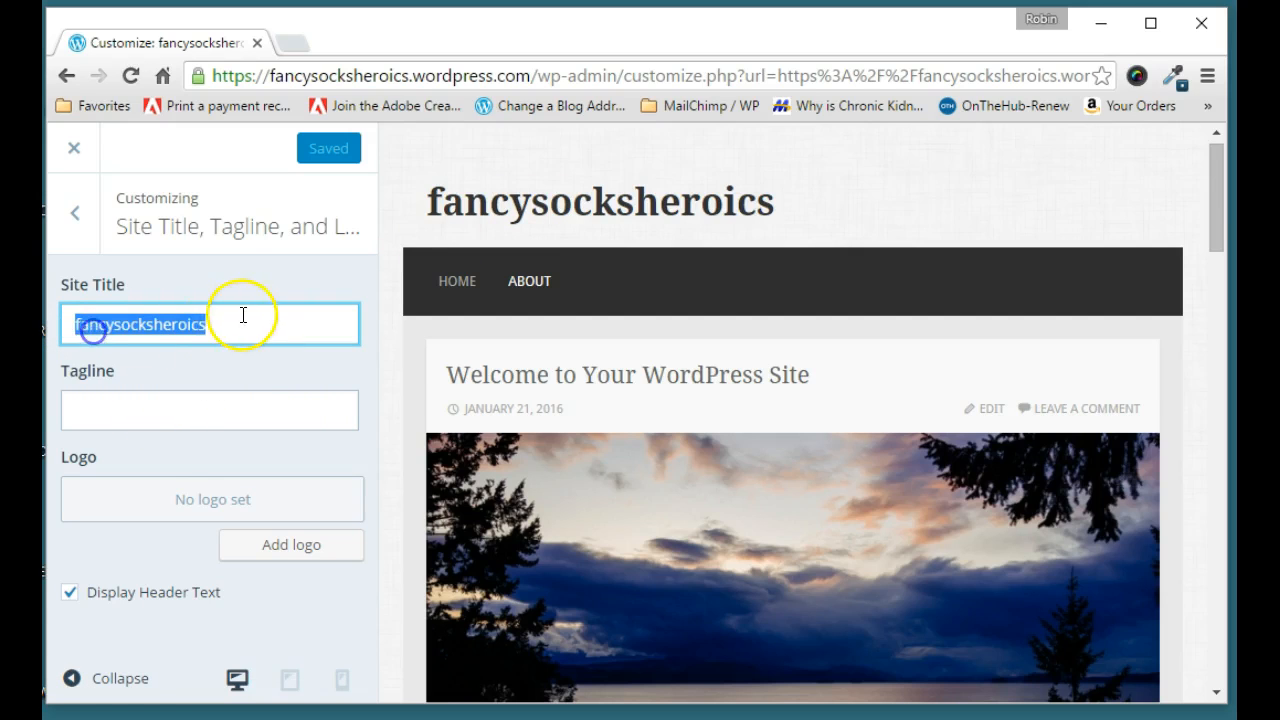
{"action": "type", "text": "Fancy Ti"}
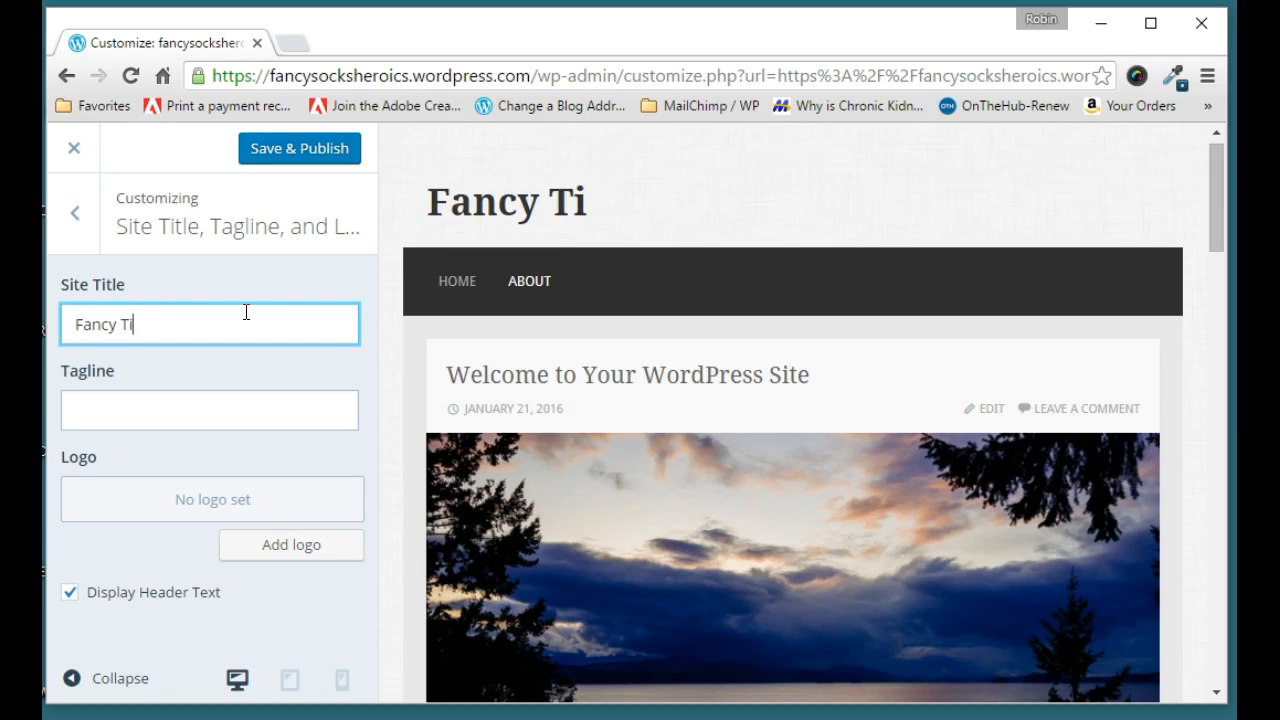
{"action": "key", "text": "BackSpace"}
{"action": "key", "text": "BackSpace"}
{"action": "type", "text": "Socks Heroics"}
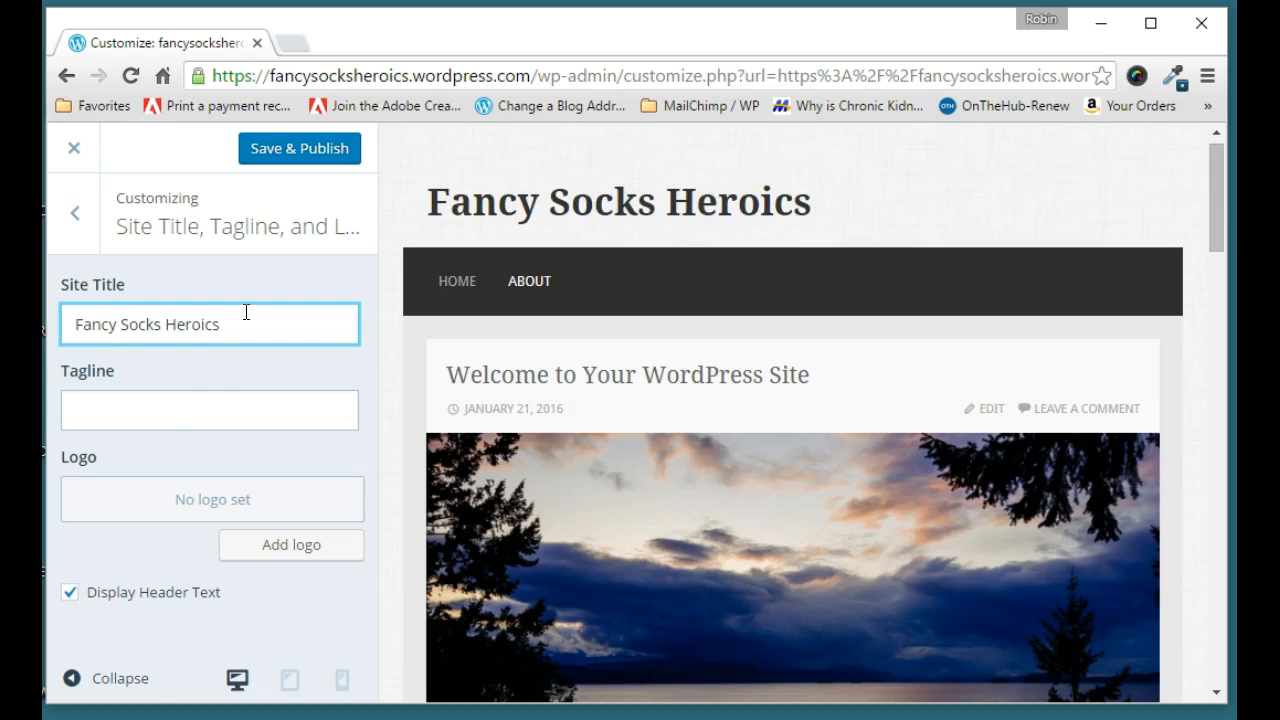
Step: Enter a tagline describing the site as a test site for the instructor's WP.com class, and turn off Display Header Text
{"action": "left_click", "coordinate": [139, 414]}
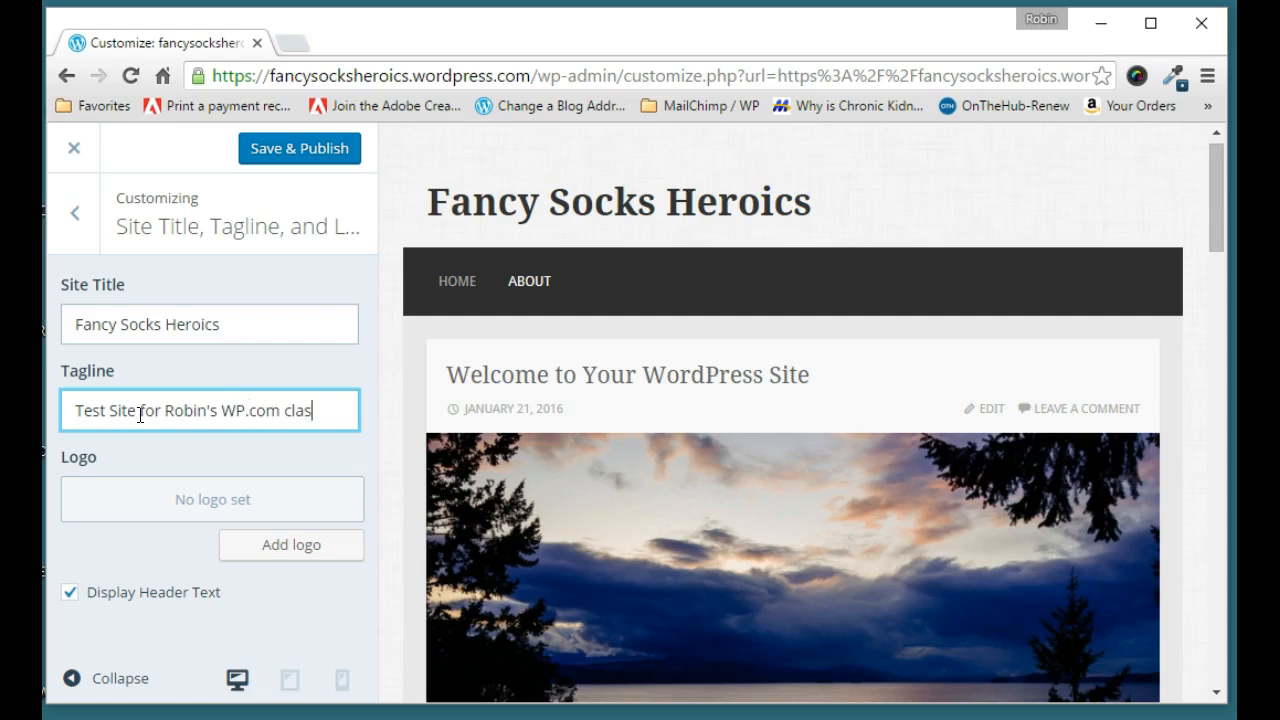
{"action": "left_click", "coordinate": [187, 455]}
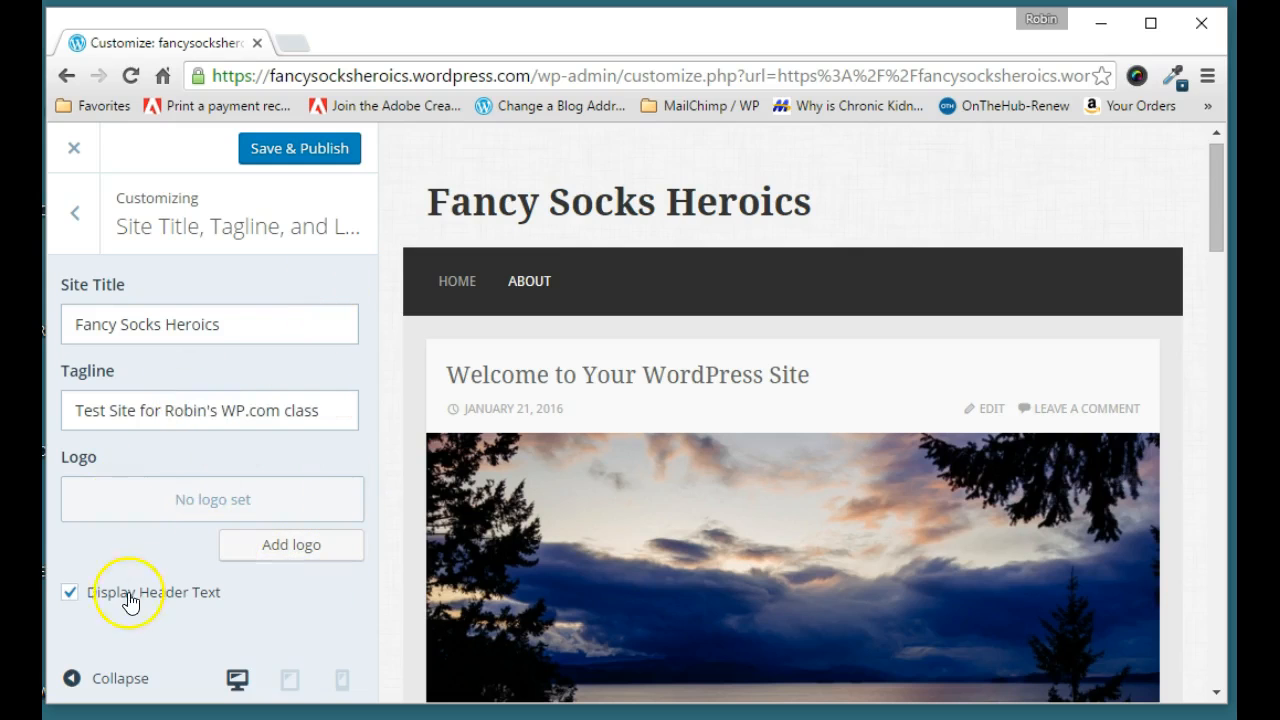
{"action": "left_click", "coordinate": [69, 596]}
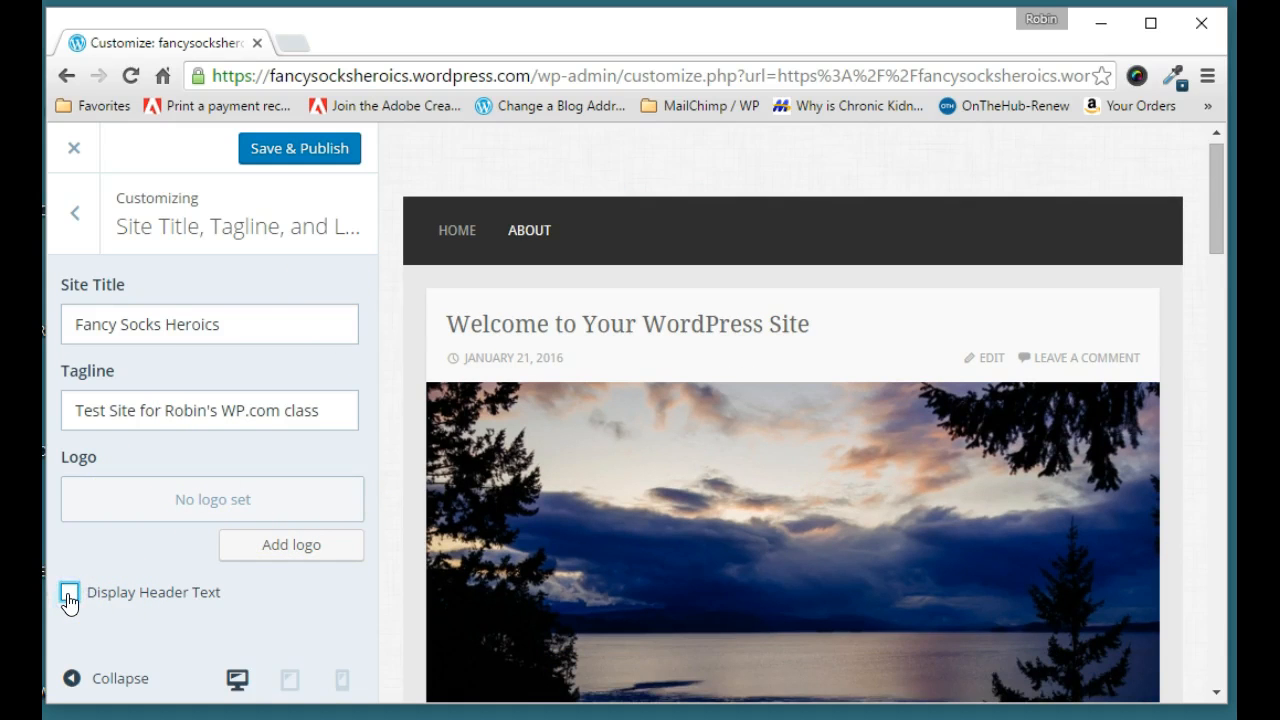
Step: Toggle Display Header Text, leave it enabled, and publish the site title and tagline changes
{"action": "left_click", "coordinate": [69, 596]}
{"action": "left_click", "coordinate": [69, 596]}
{"action": "left_click", "coordinate": [69, 596]}
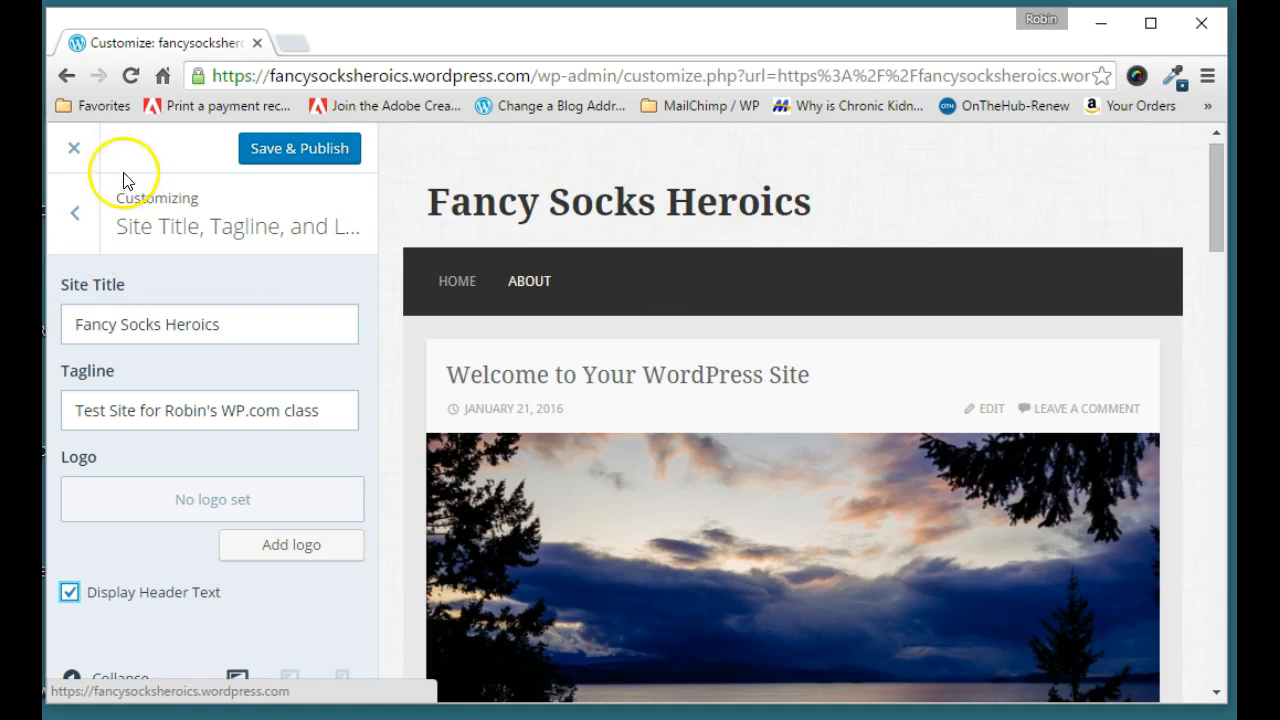
{"action": "left_click", "coordinate": [292, 152]}
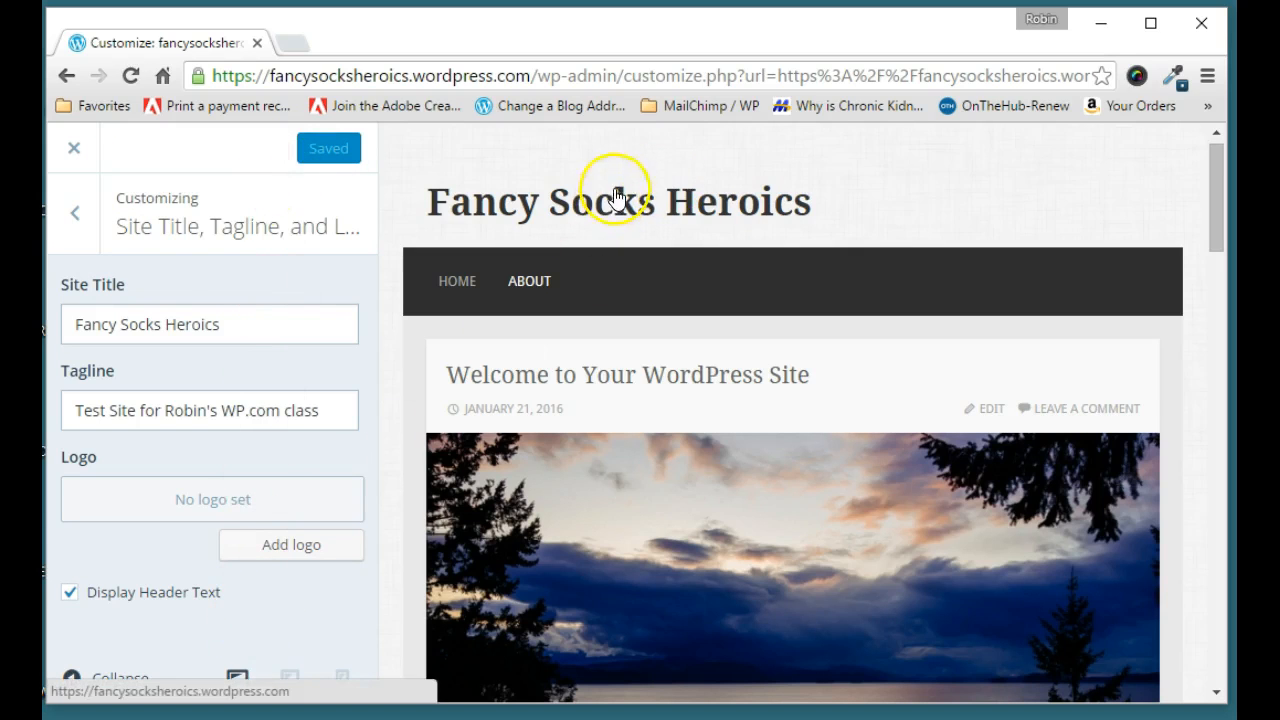
Step: Append "RK" to the site title and publish the change
{"action": "left_click", "coordinate": [228, 326]}
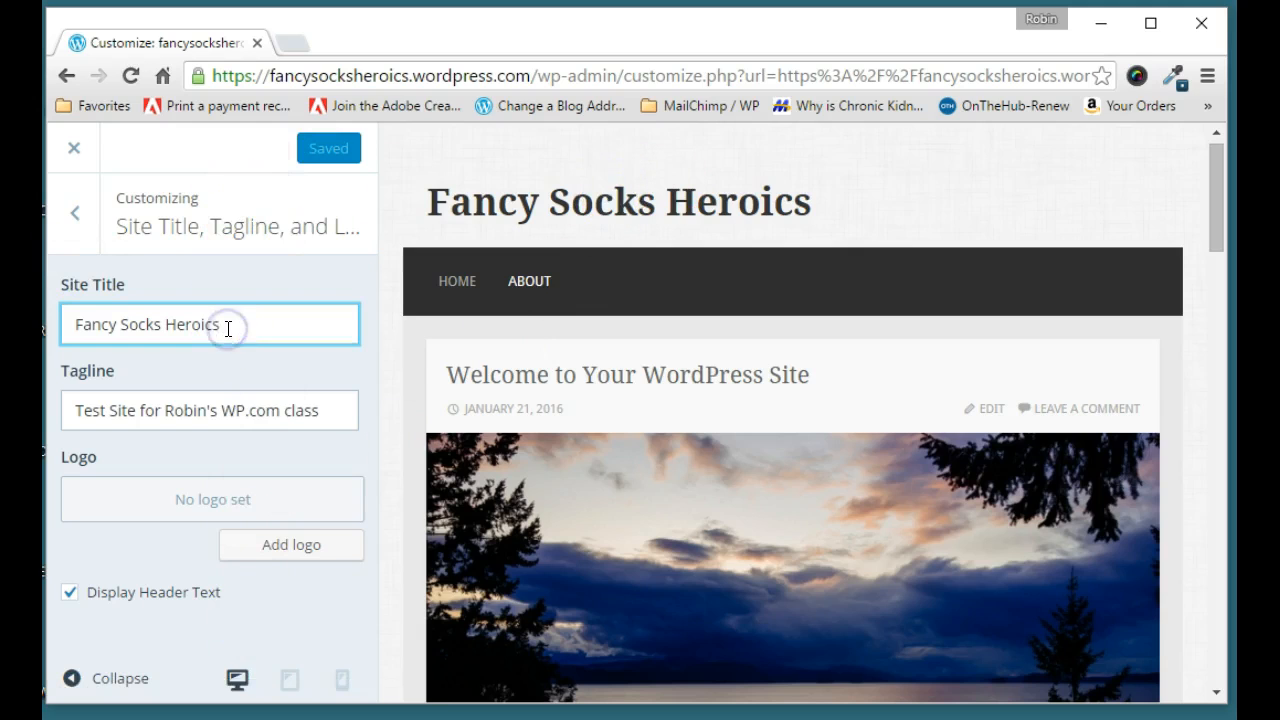
{"action": "type", "text": "RK"}
{"action": "left_click", "coordinate": [278, 162]}
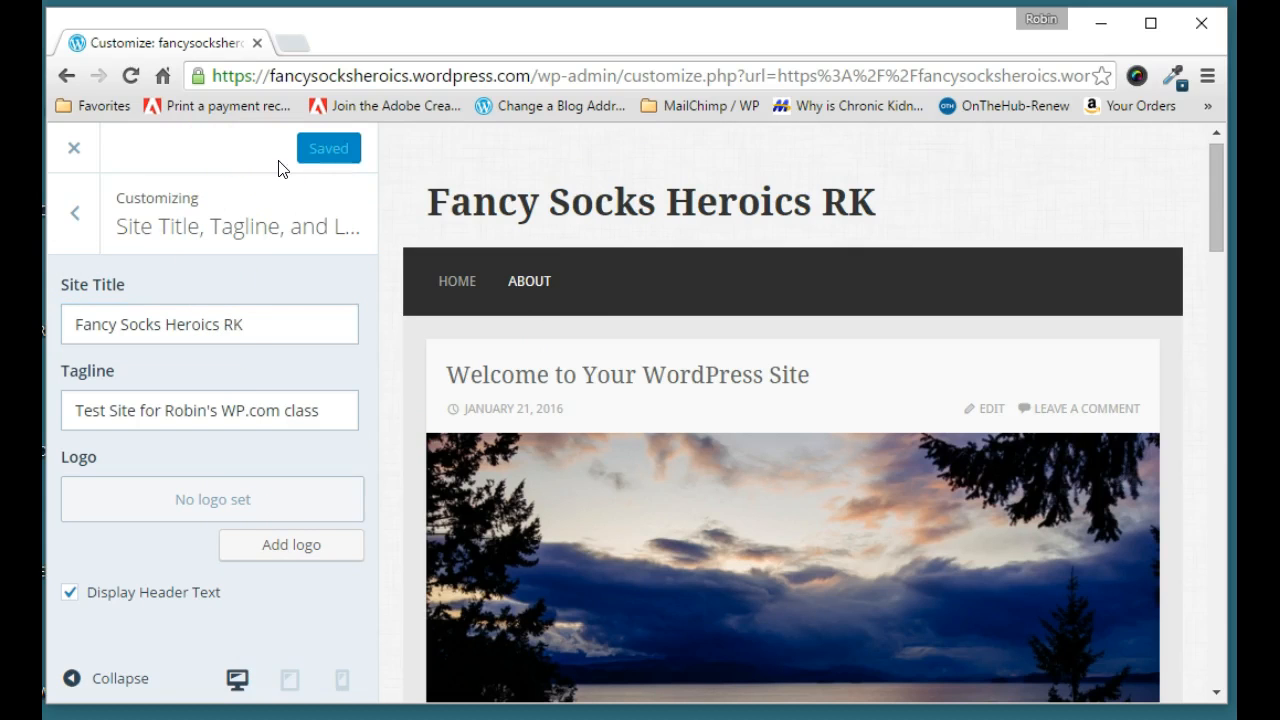
Step: Remove "RK" from the site title and publish the site settings again
{"action": "left_click_drag", "start_coordinate": [249, 323], "coordinate": [223, 324]}
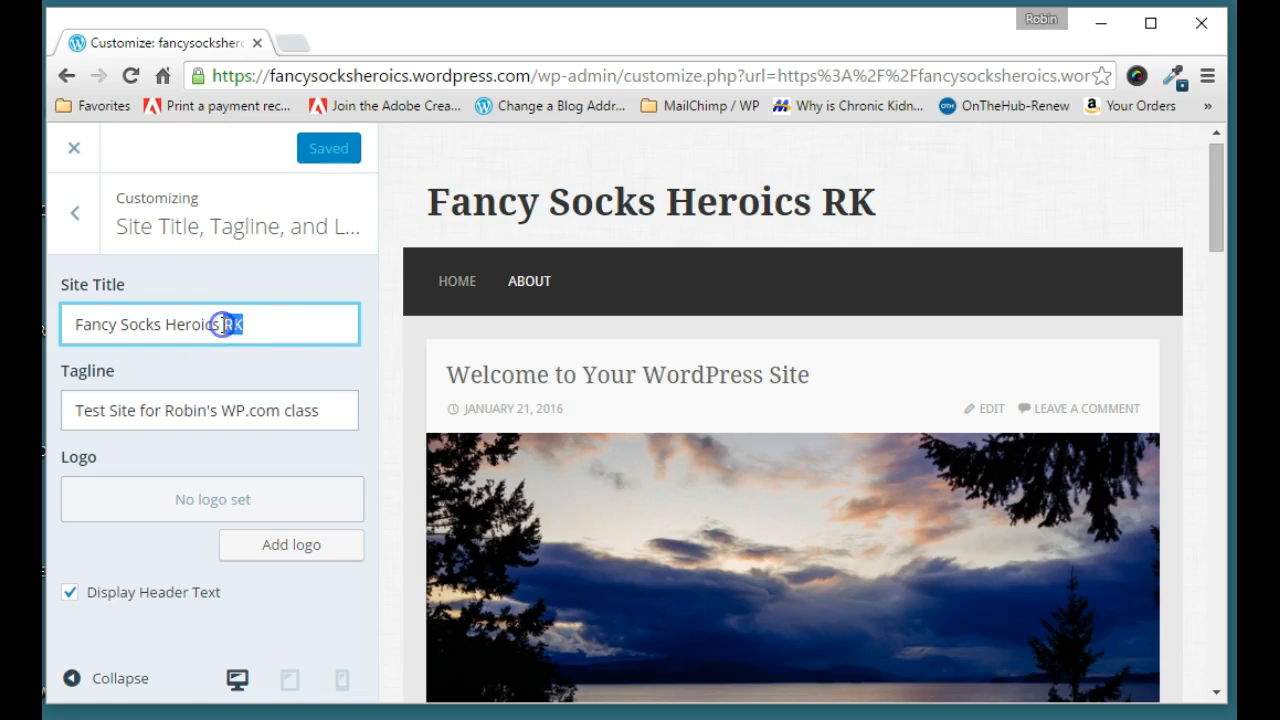
{"action": "key", "text": "BackSpace"}
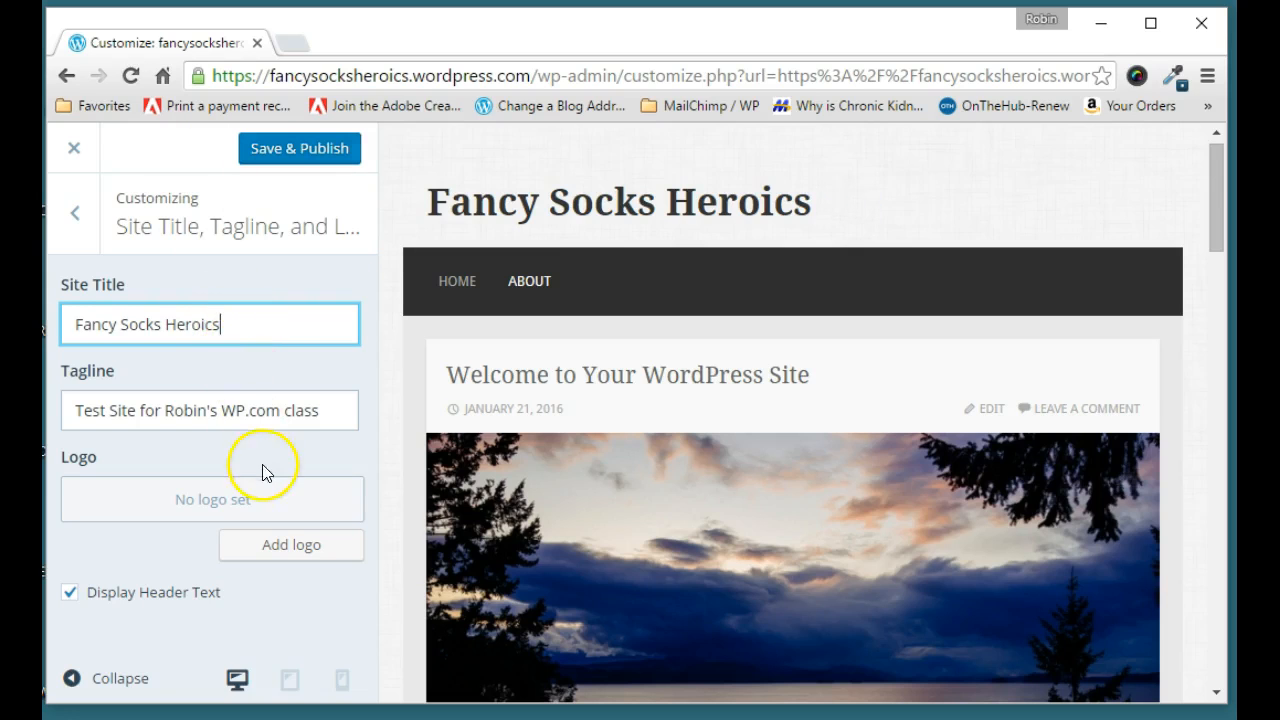
{"action": "left_click", "coordinate": [312, 152]}
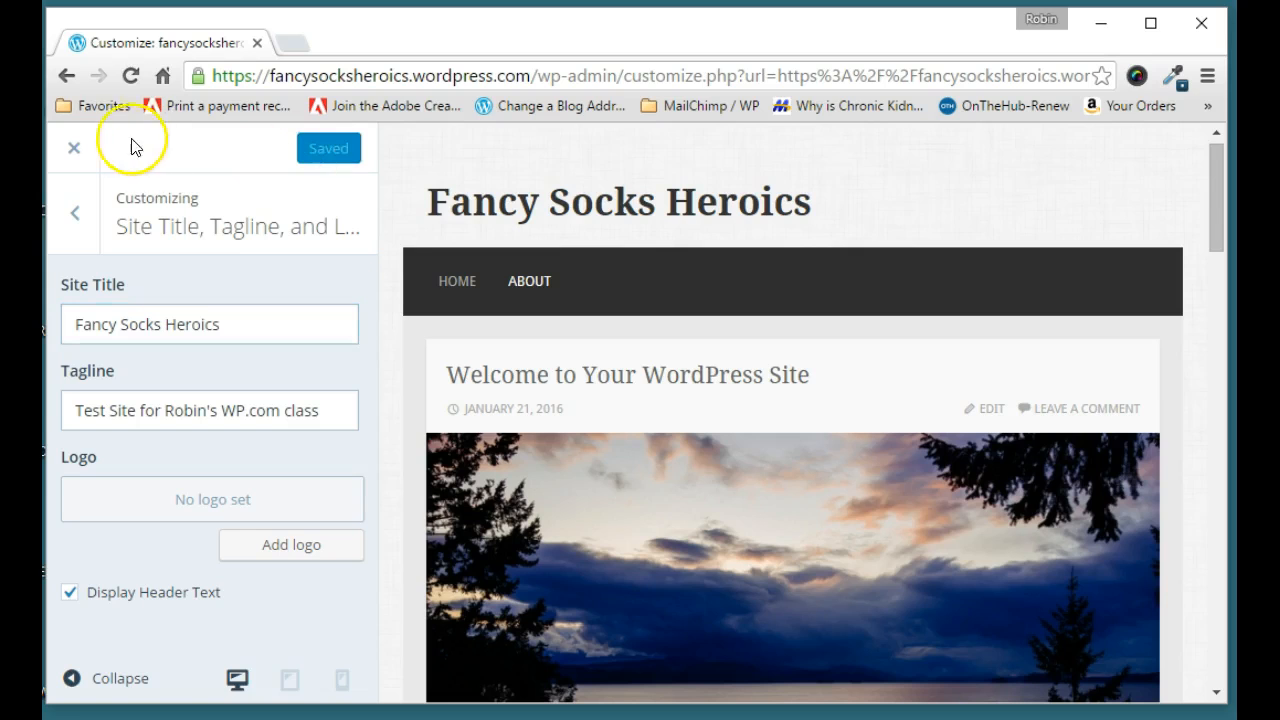
Step: Close the customizer and check the site title and tagline on the live fancysocksheroics site
{"action": "left_click", "coordinate": [71, 152]}
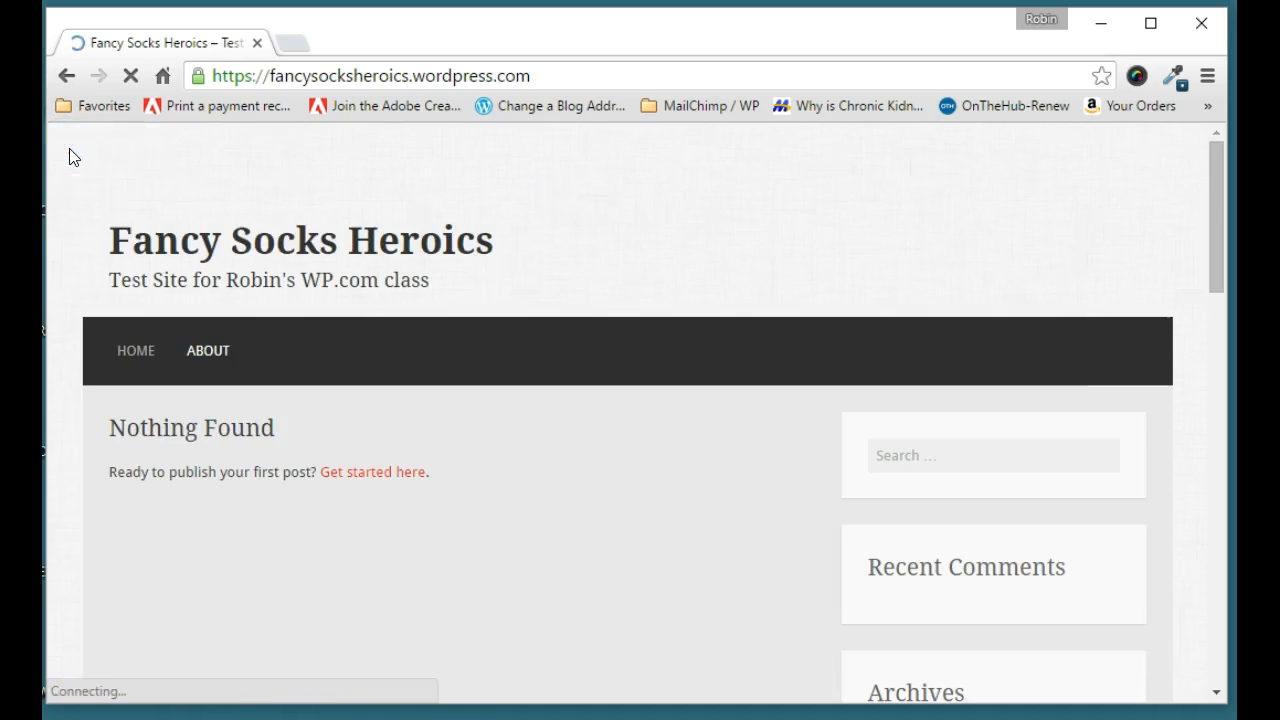
{"action": "mouse_move", "coordinate": [742, 40]}
{"action": "left_mouse_down"}
{"action": "mouse_move", "coordinate": [784, 33]}
{"action": "mouse_move", "coordinate": [747, 42]}
{"action": "left_mouse_up"}
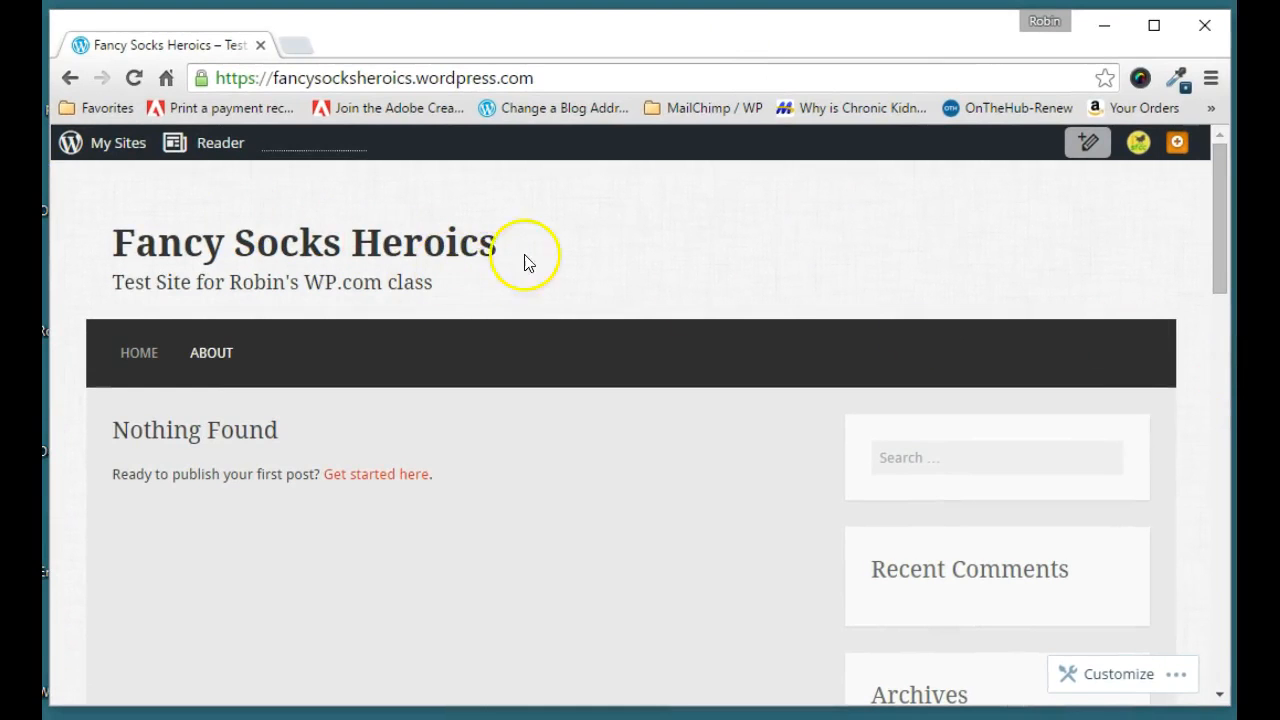
{"action": "left_click_drag", "start_coordinate": [508, 246], "coordinate": [120, 243]}
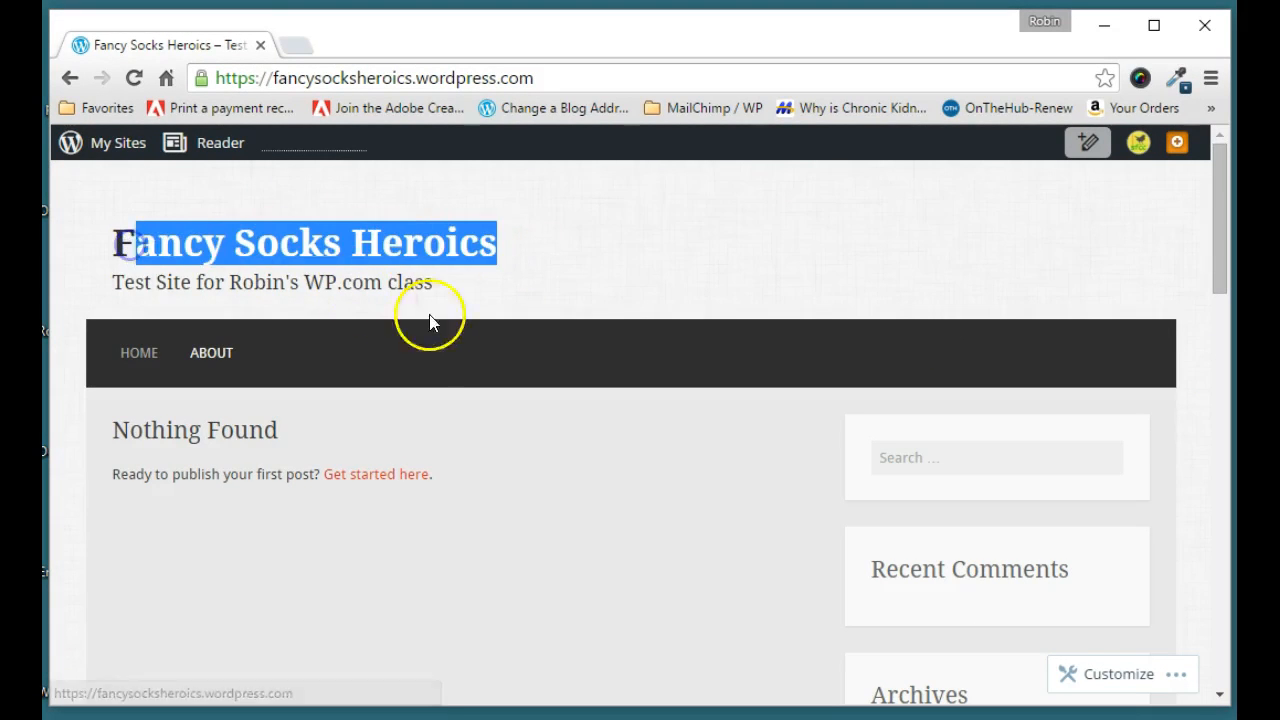
{"action": "left_click", "coordinate": [453, 306]}
{"action": "left_click_drag", "start_coordinate": [439, 287], "coordinate": [104, 285]}
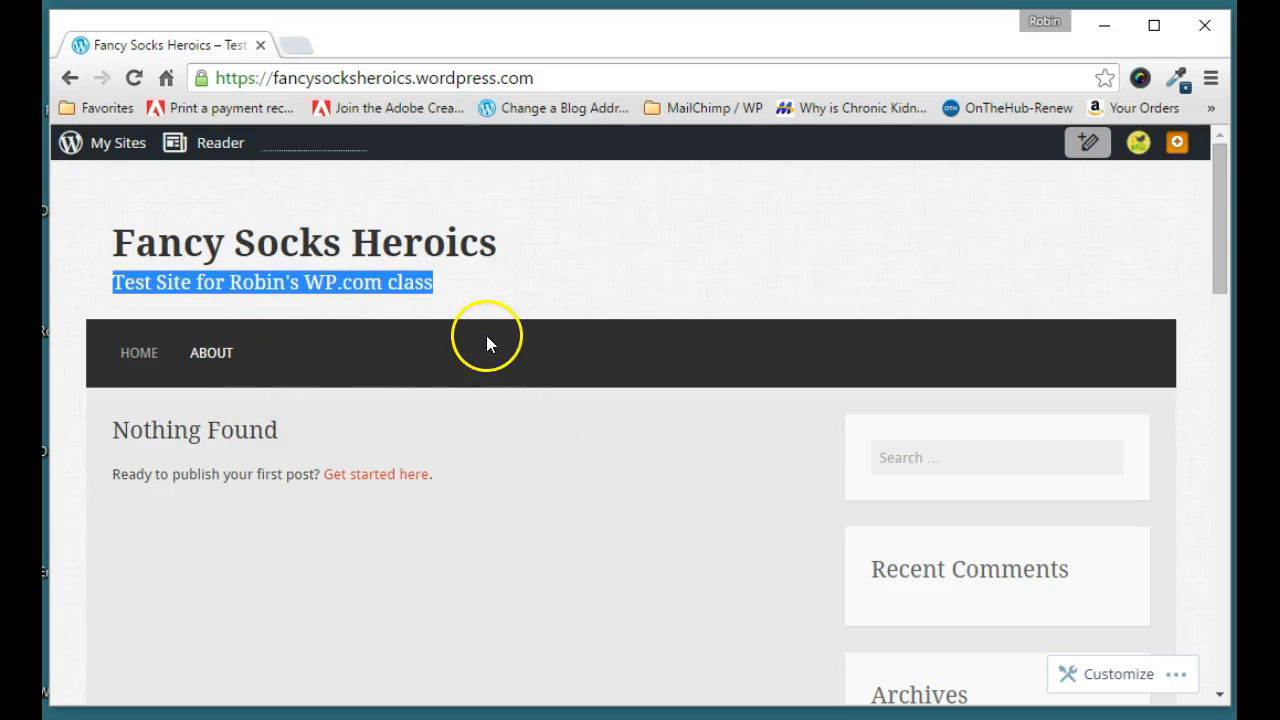
Step: Visit the live site's Home and About pages and examine the About page's content, comment form, sidebar widgets and footer widgets
{"action": "left_click", "coordinate": [139, 360]}
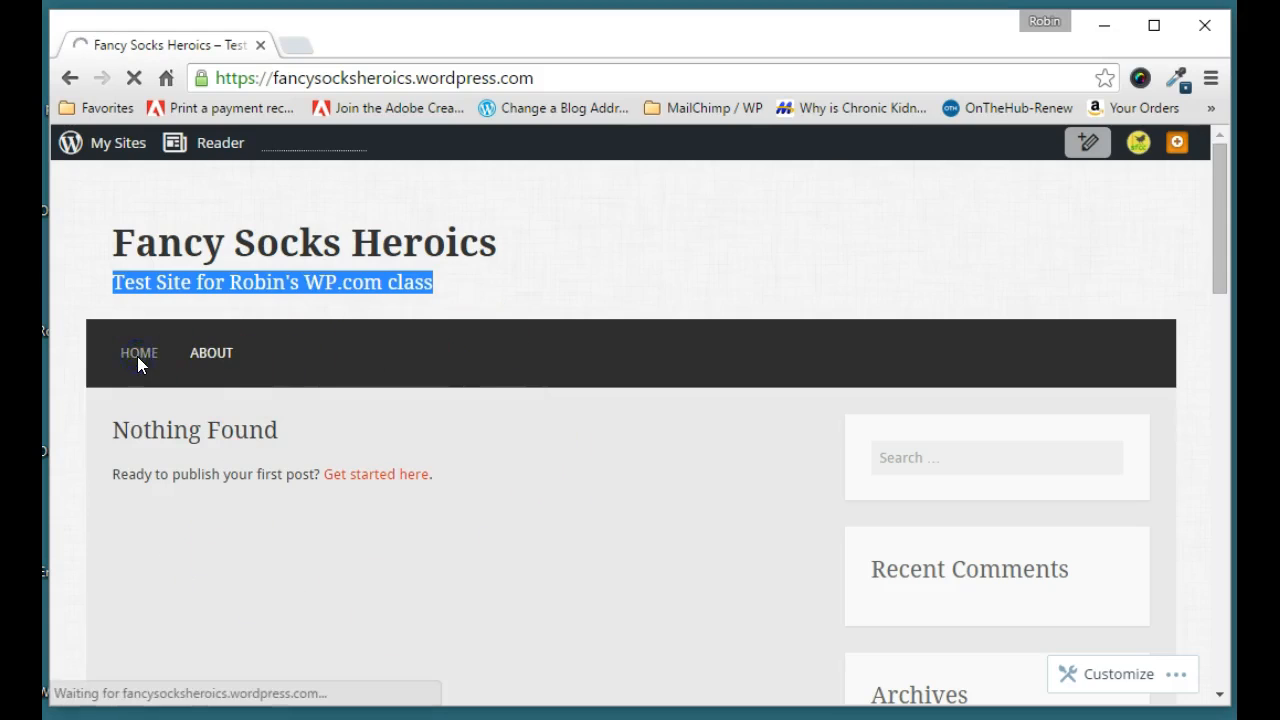
{"action": "left_click", "coordinate": [203, 358]}
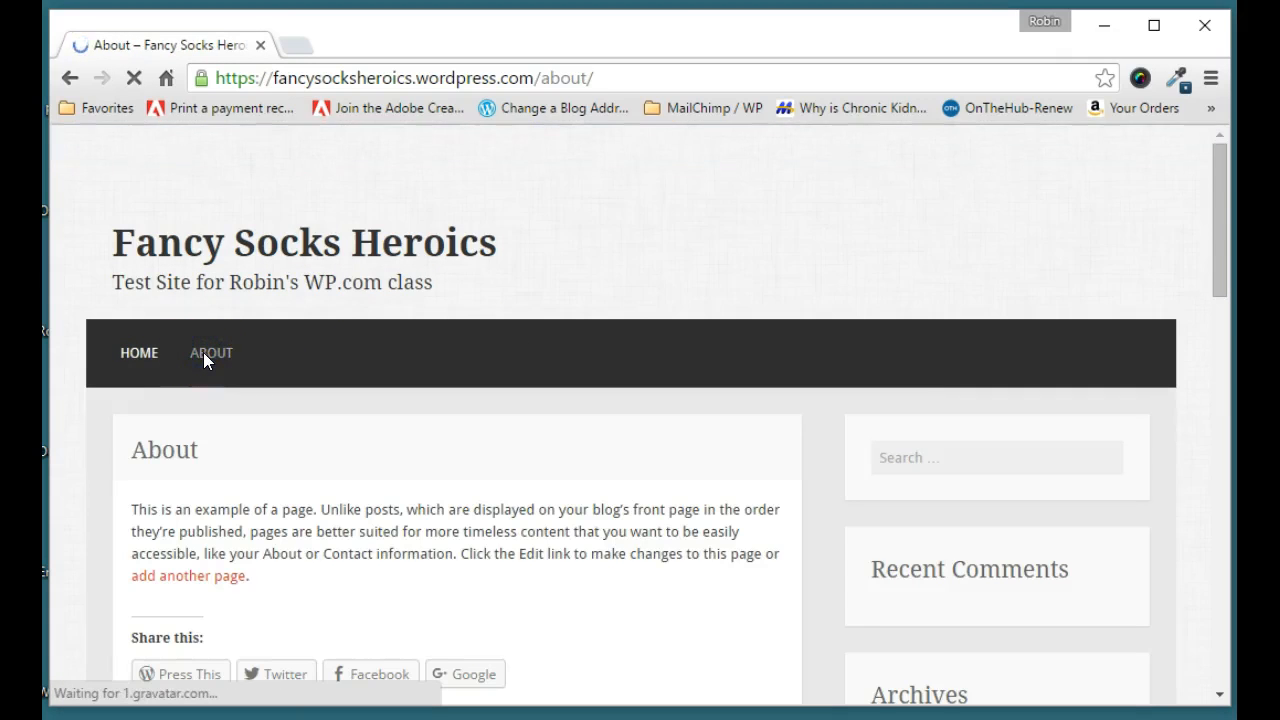
{"action": "scroll", "coordinate": [390, 466], "scroll_direction": "down", "scroll_amount": 3}
{"action": "scroll", "coordinate": [391, 469], "scroll_direction": "up", "scroll_amount": 3}
{"action": "scroll", "coordinate": [754, 508], "scroll_direction": "down", "scroll_amount": 2}
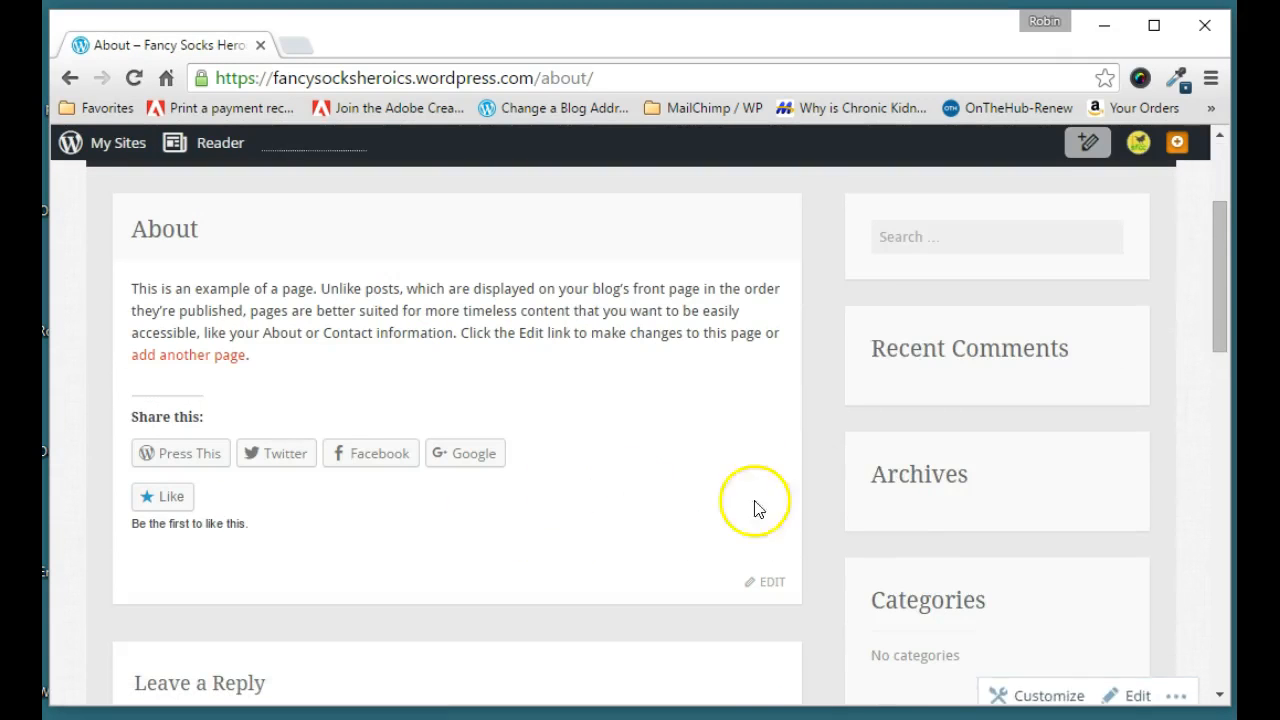
{"action": "scroll", "coordinate": [940, 585], "scroll_direction": "down", "scroll_amount": 4}
{"action": "scroll", "coordinate": [945, 576], "scroll_direction": "down", "scroll_amount": 4}
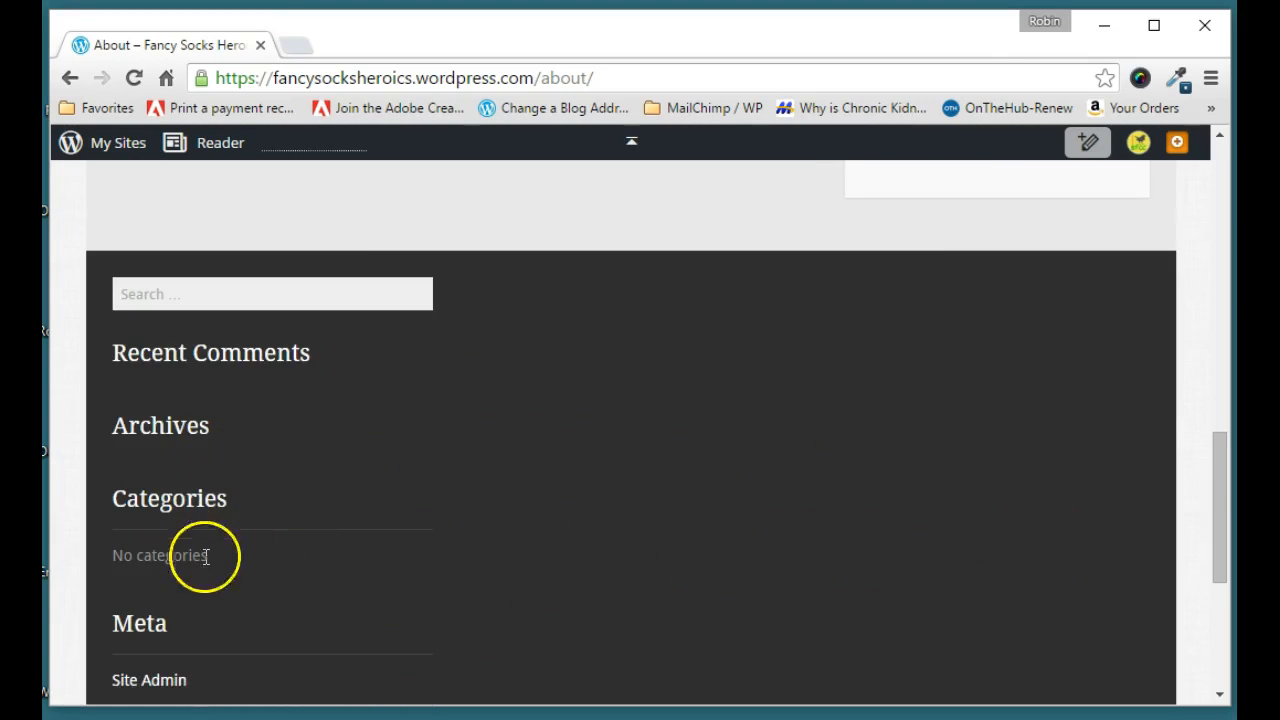
{"action": "scroll", "coordinate": [971, 560], "scroll_direction": "up", "scroll_amount": 12}
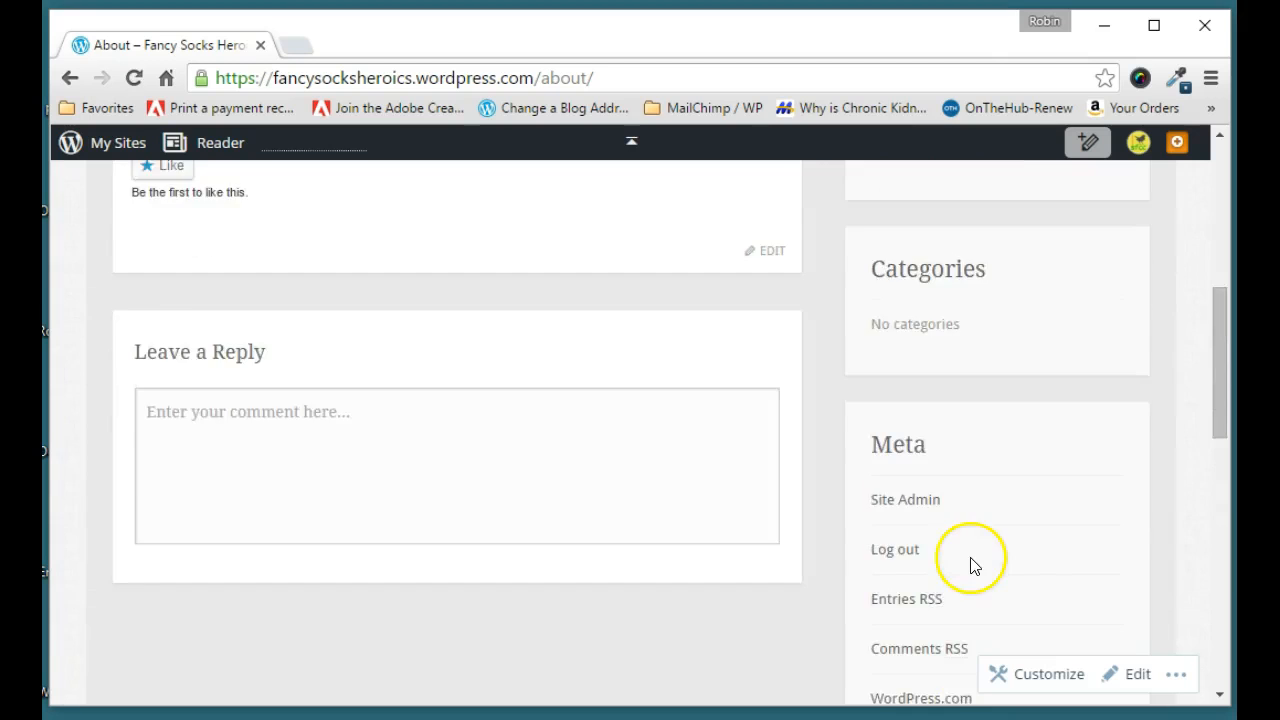
{"action": "scroll", "coordinate": [980, 586], "scroll_direction": "down", "scroll_amount": 7}
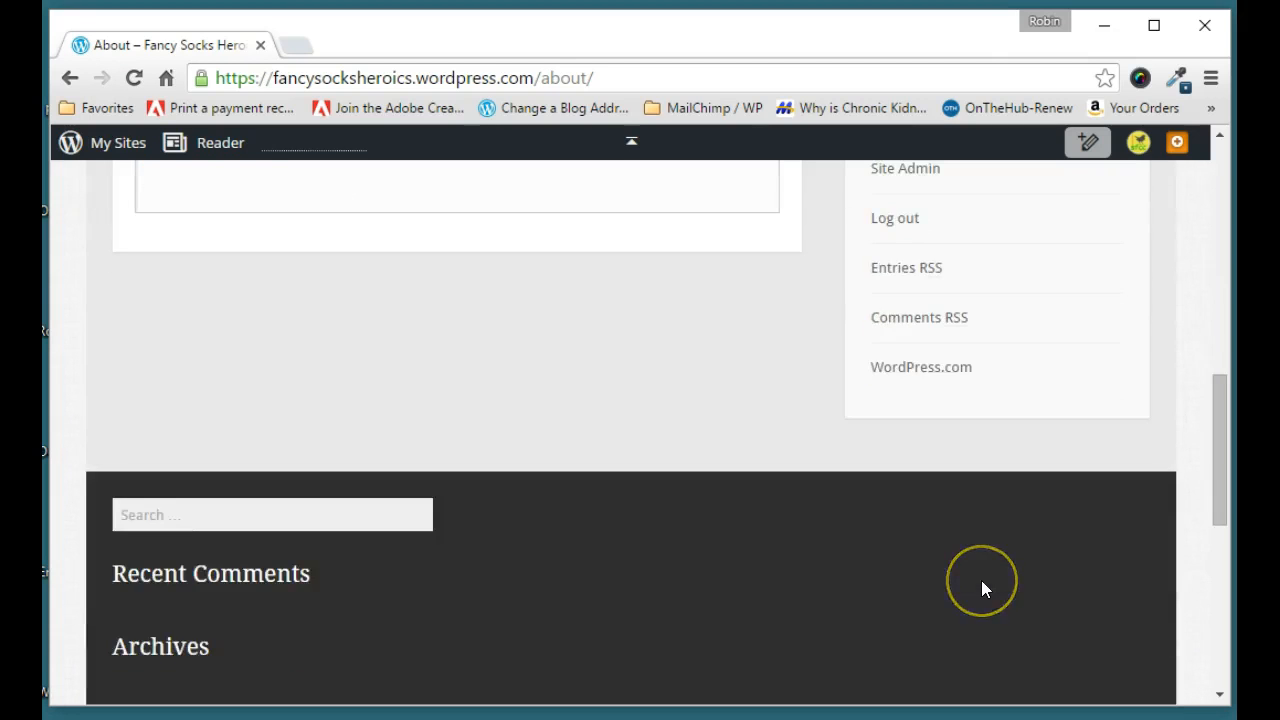